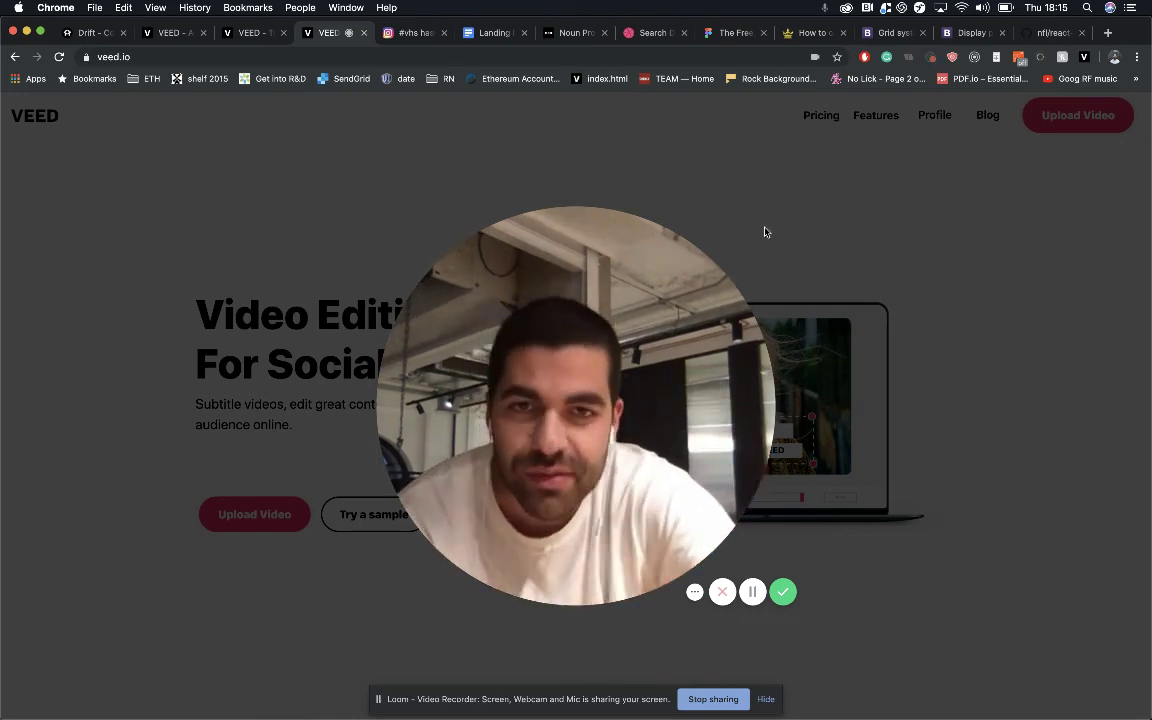
Step: On the Instagram #vhs hashtag page, watch the skateboarding video post, then close it
mouse_move(767, 430)
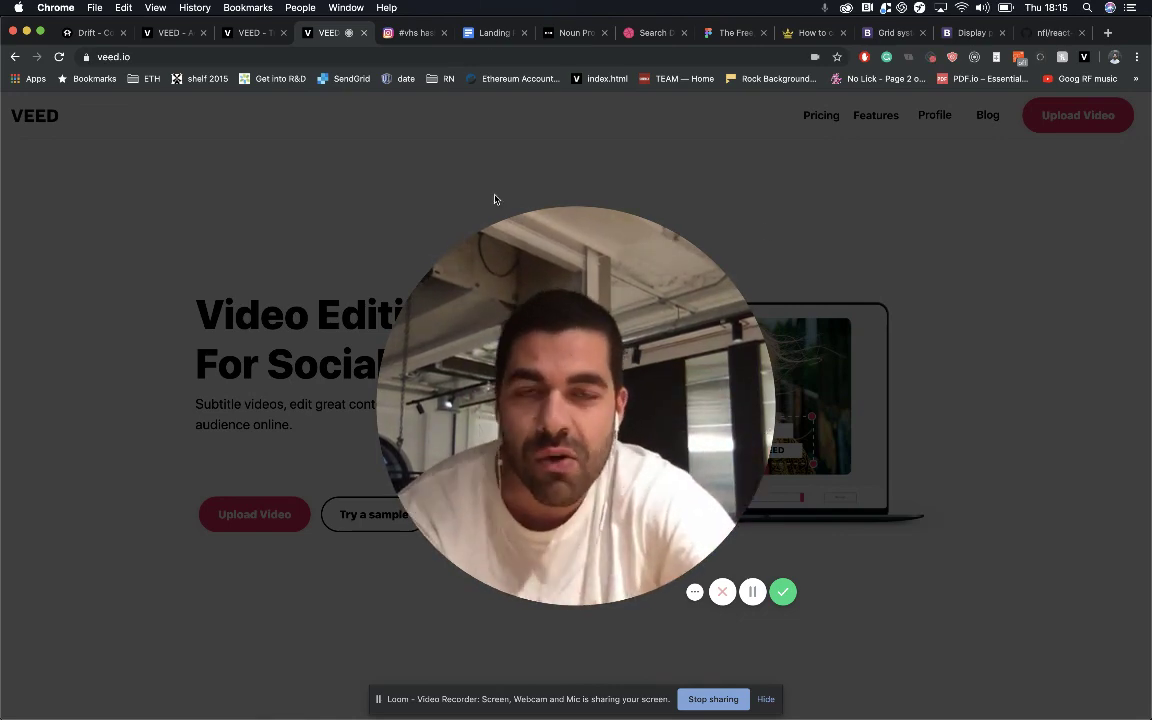
click(410, 32)
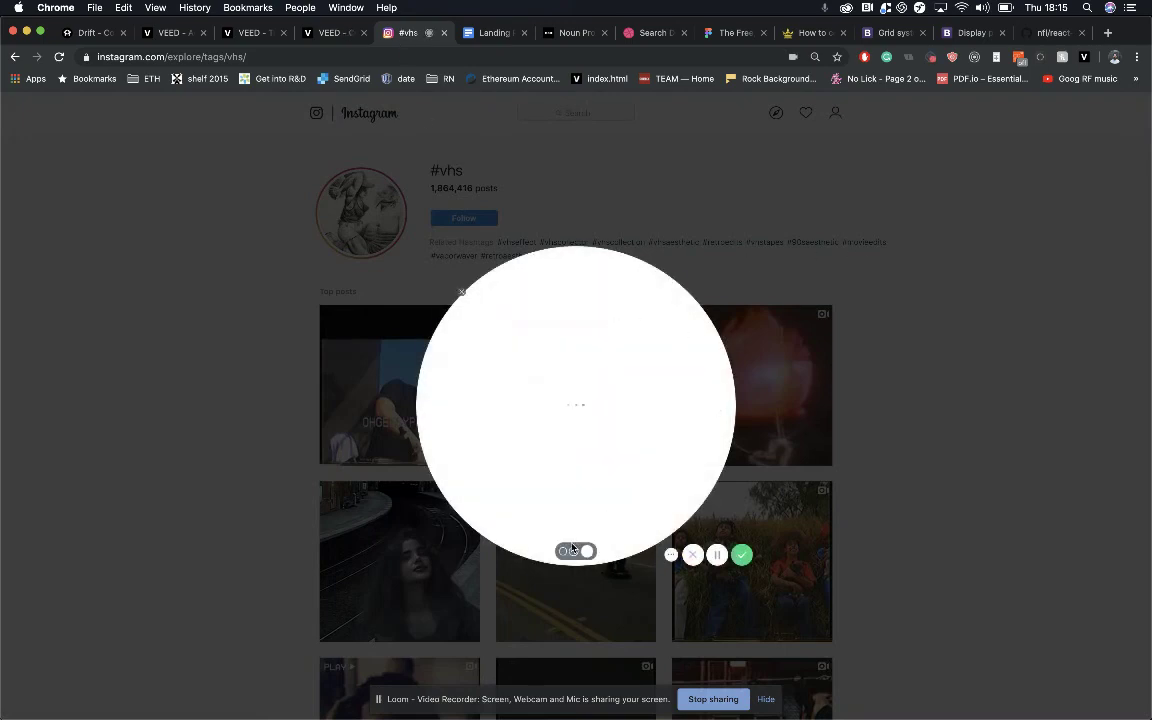
click(566, 551)
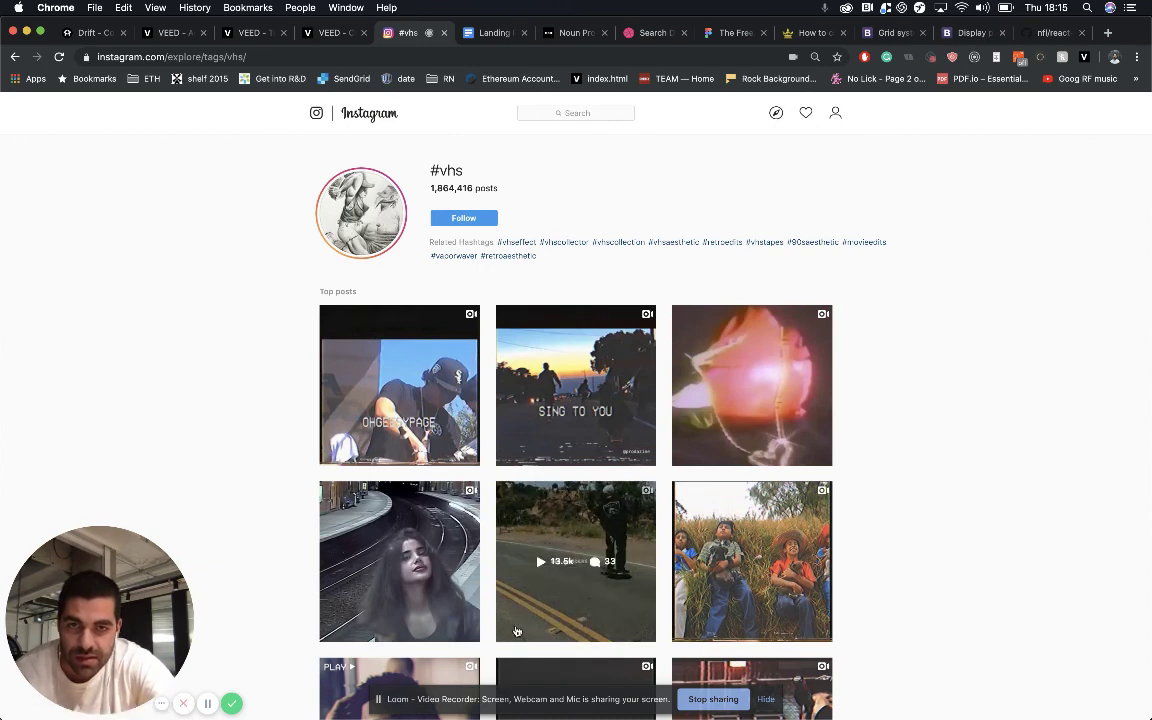
click(517, 631)
click(480, 405)
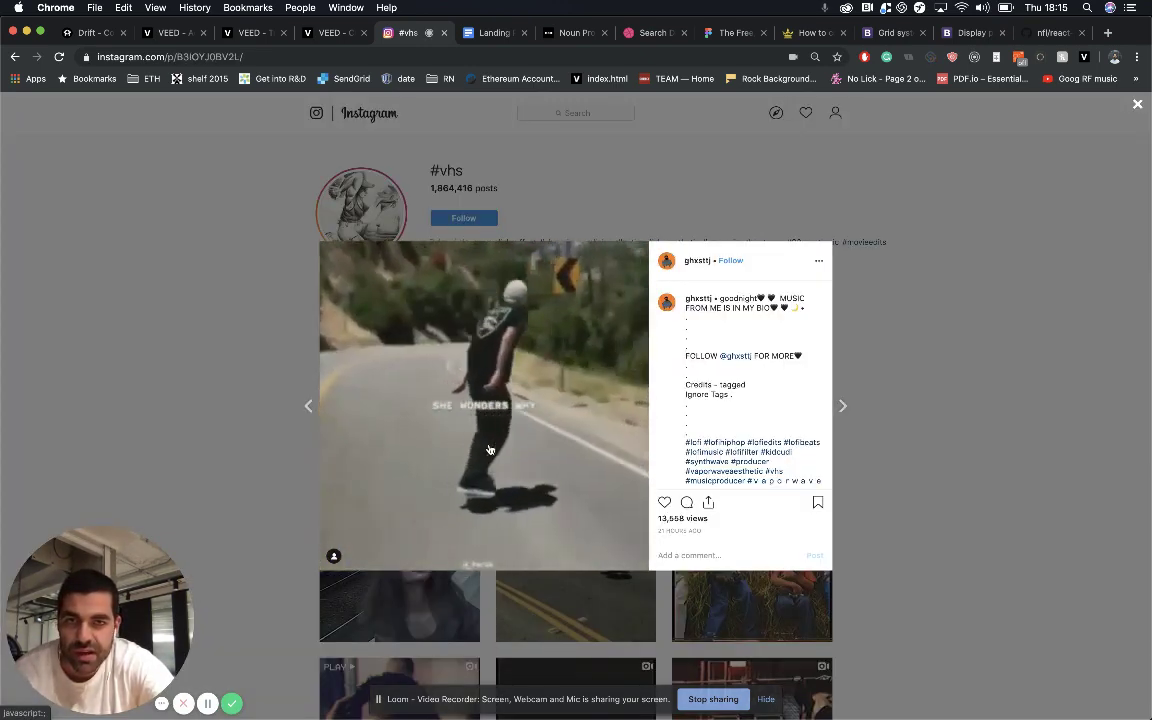
click(906, 311)
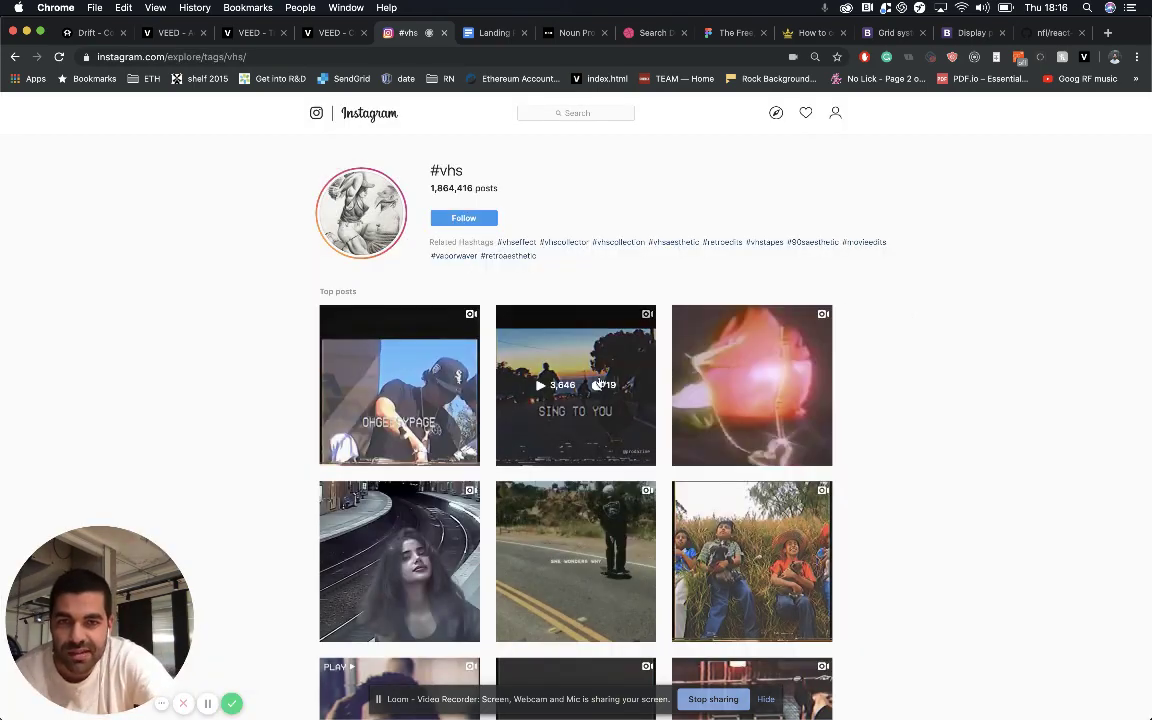
Step: Watch the SING TO YOU video post and return to the grid
click(545, 385)
click(484, 405)
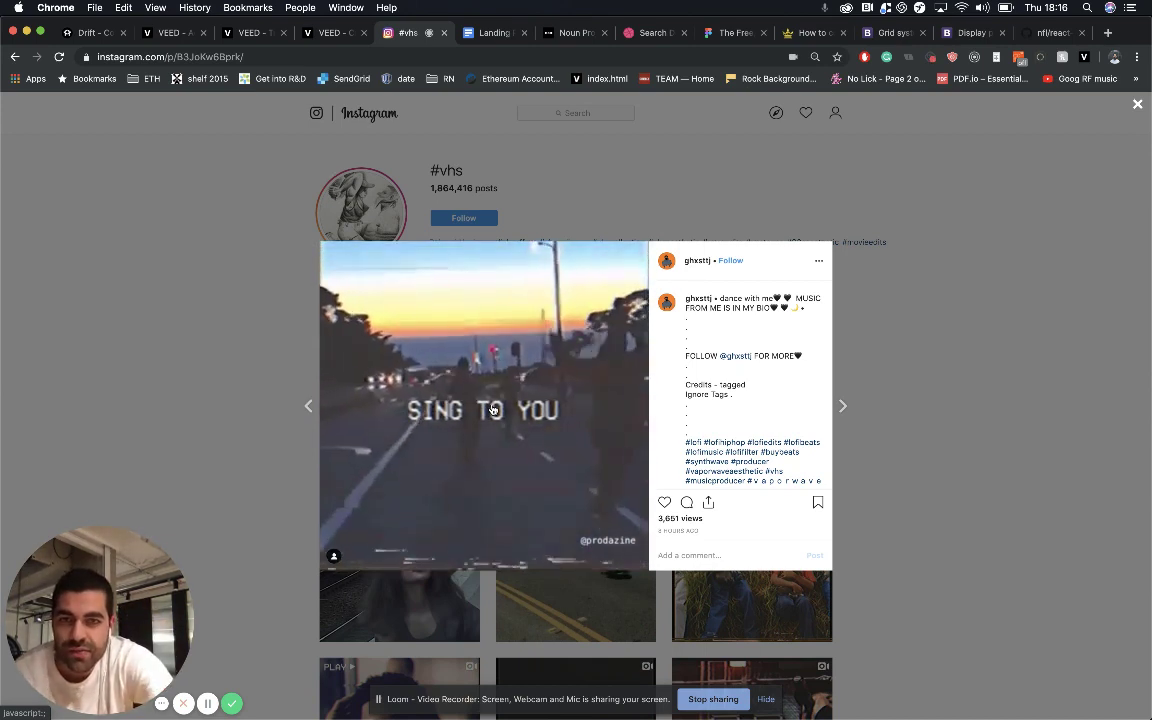
click(1010, 320)
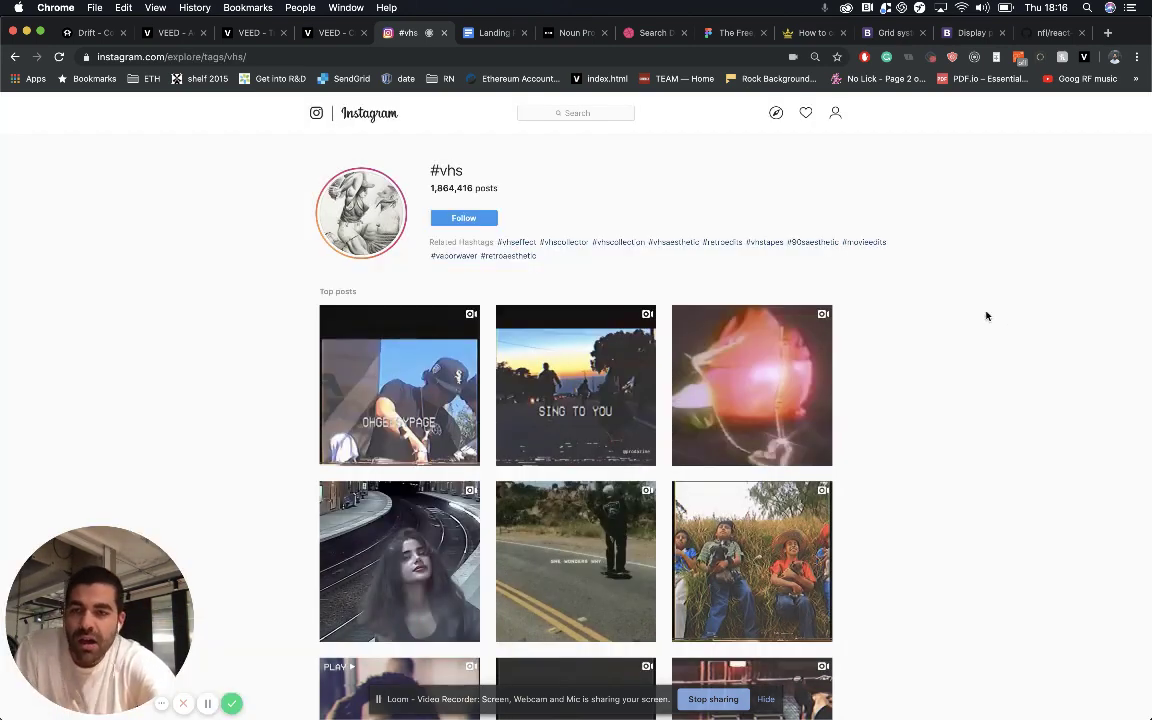
Step: Return to the veed.io home page and select its full address in the address bar
click(322, 38)
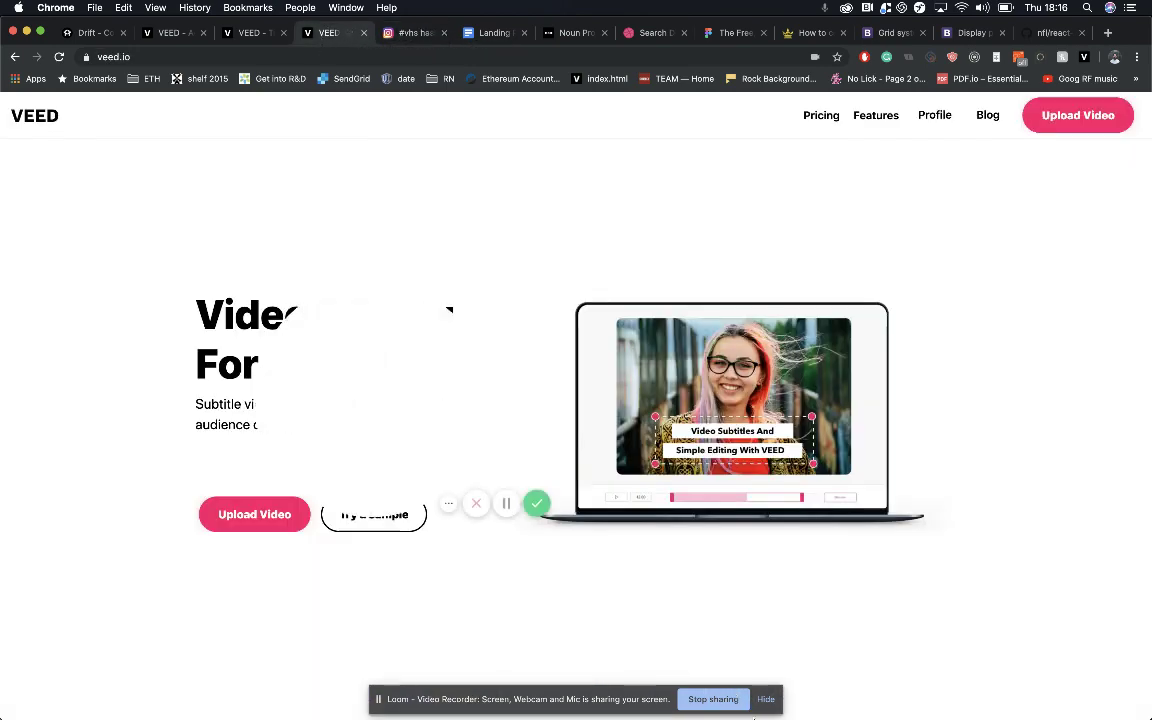
click(765, 699)
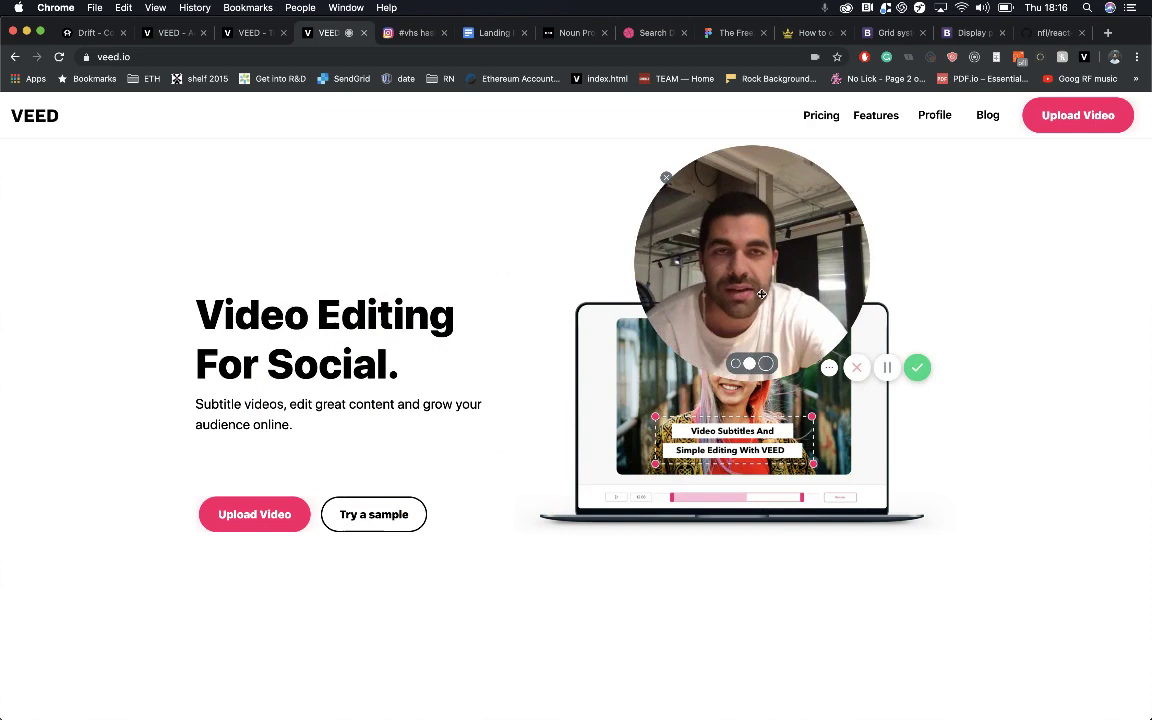
drag(762, 294, 802, 306)
click(205, 59)
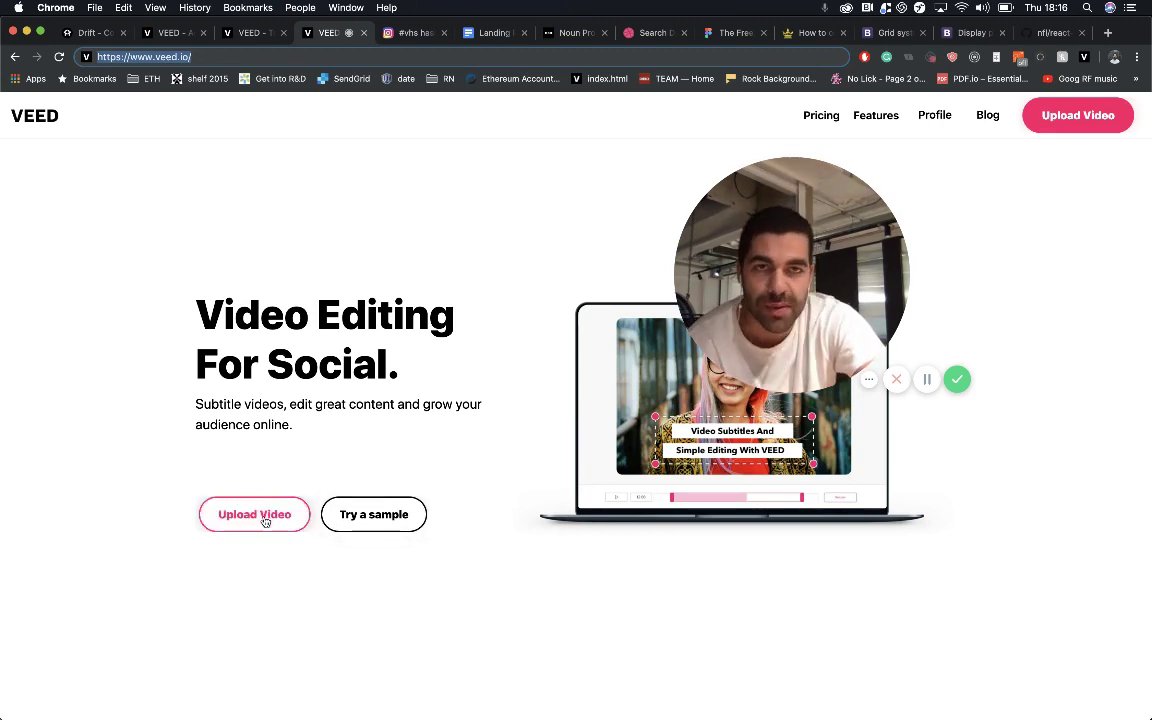
Step: Load VEED's sample surf video into the editor and play it
click(378, 528)
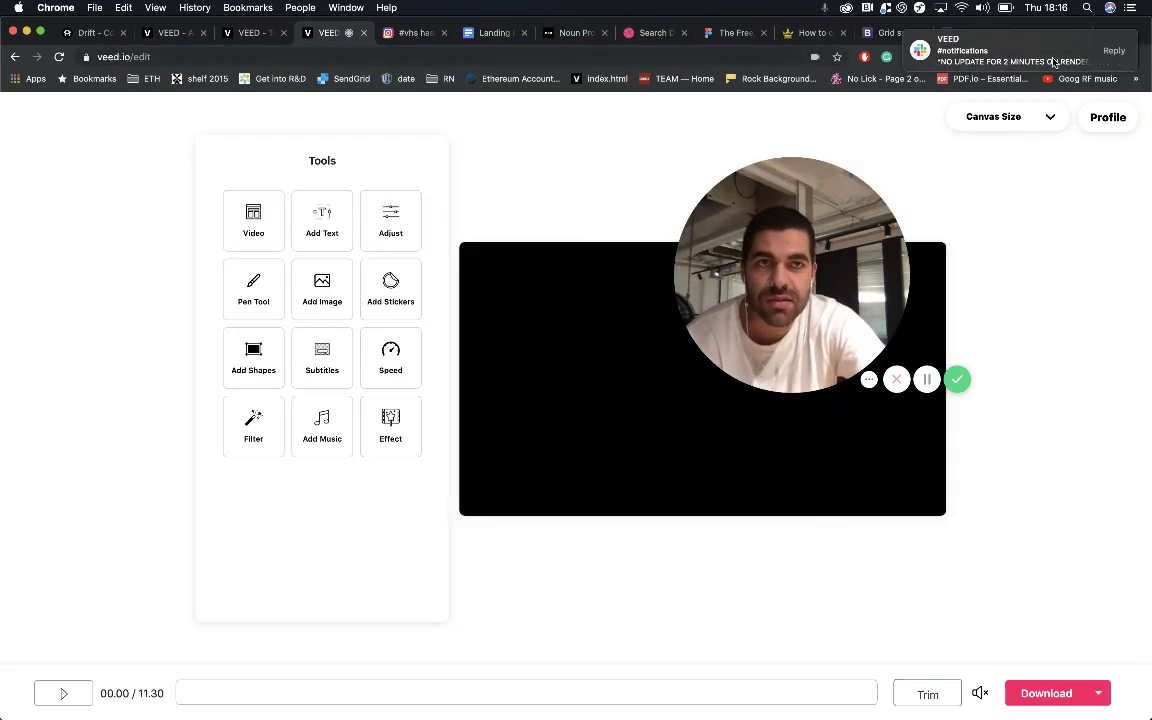
click(60, 700)
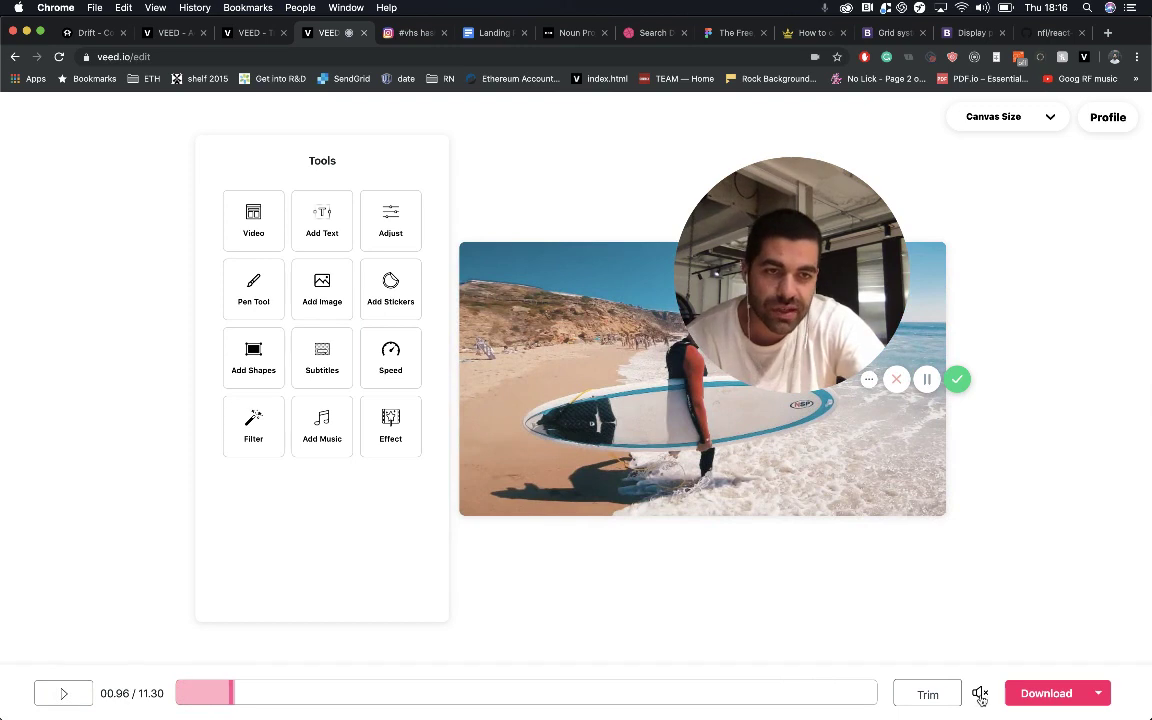
drag(756, 293, 884, 286)
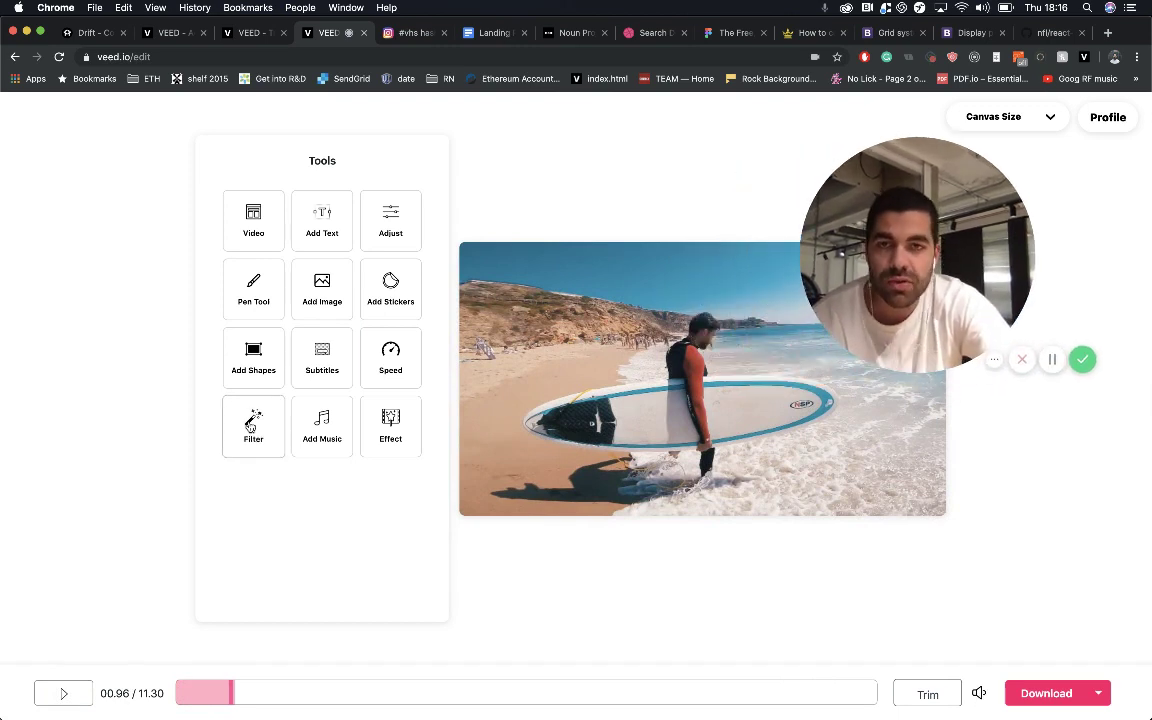
Step: Apply the VHS effect to the surf clip and play the preview
click(396, 425)
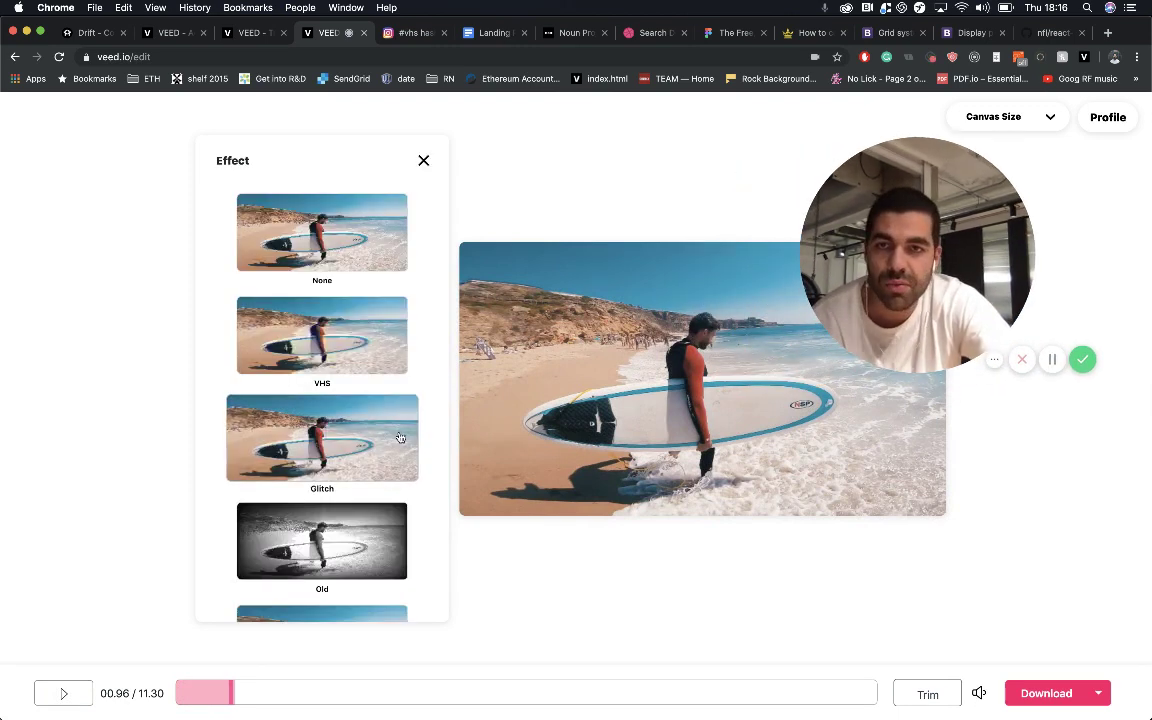
click(305, 248)
click(325, 372)
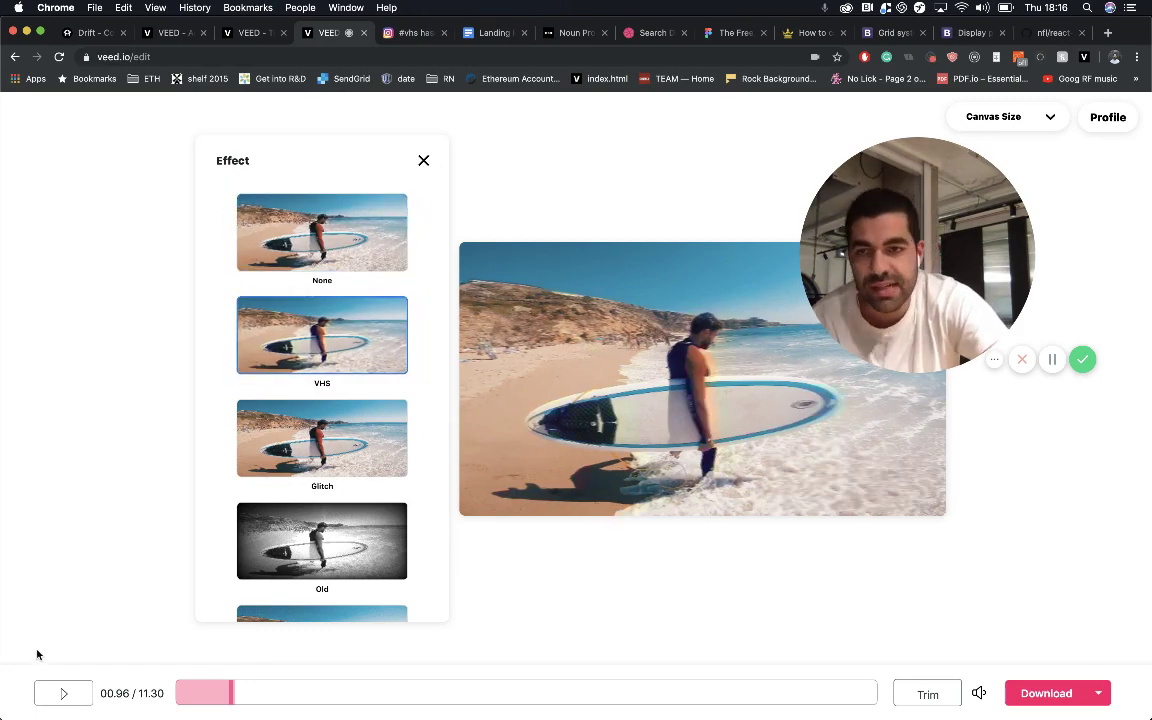
click(63, 693)
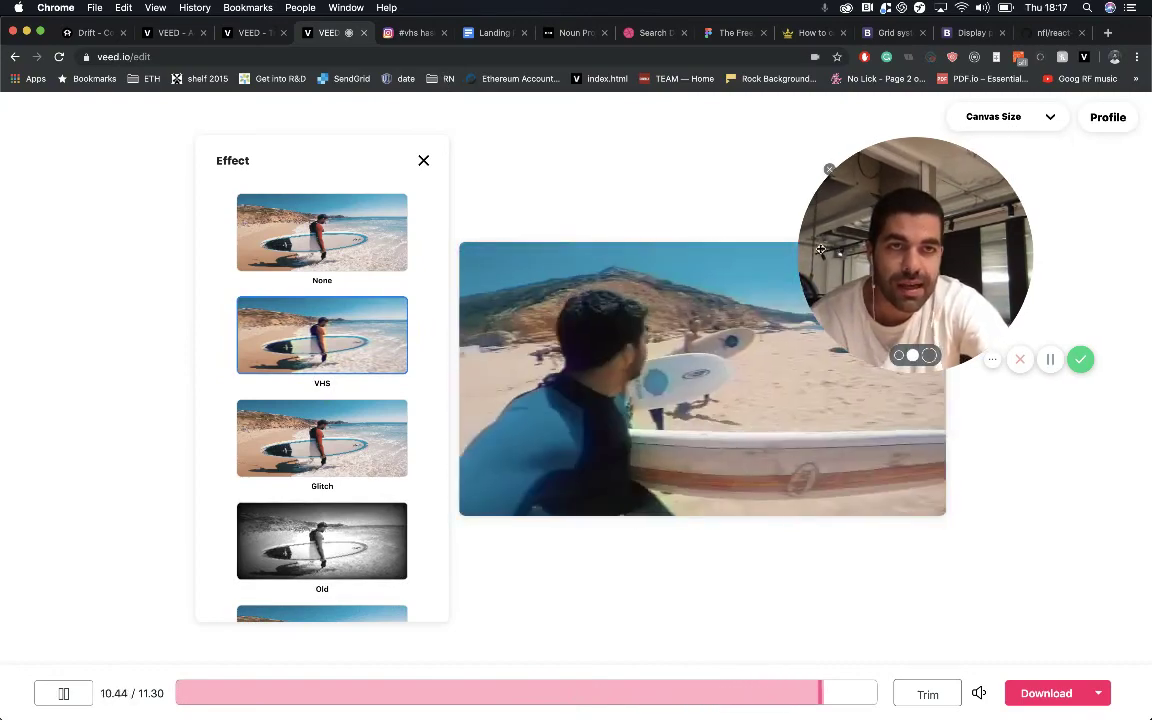
drag(936, 256, 1063, 217)
Step: Set the canvas to a square 1:1 ratio with the video filling it
click(1025, 116)
click(1006, 173)
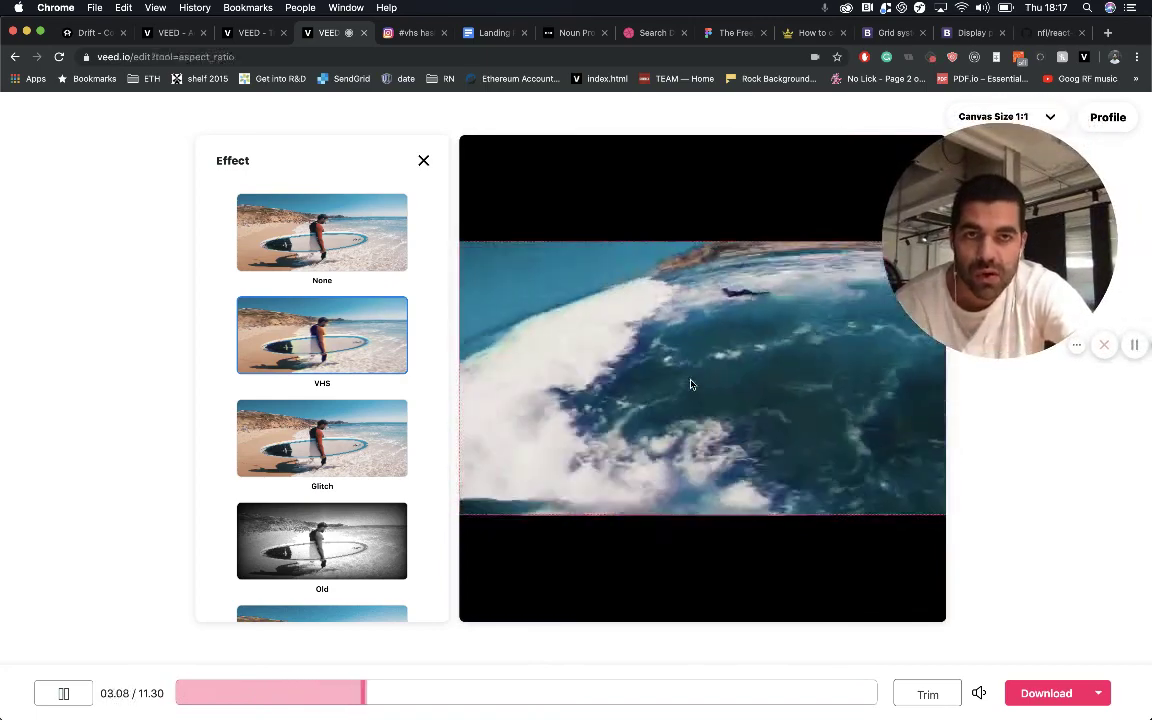
click(689, 381)
click(352, 236)
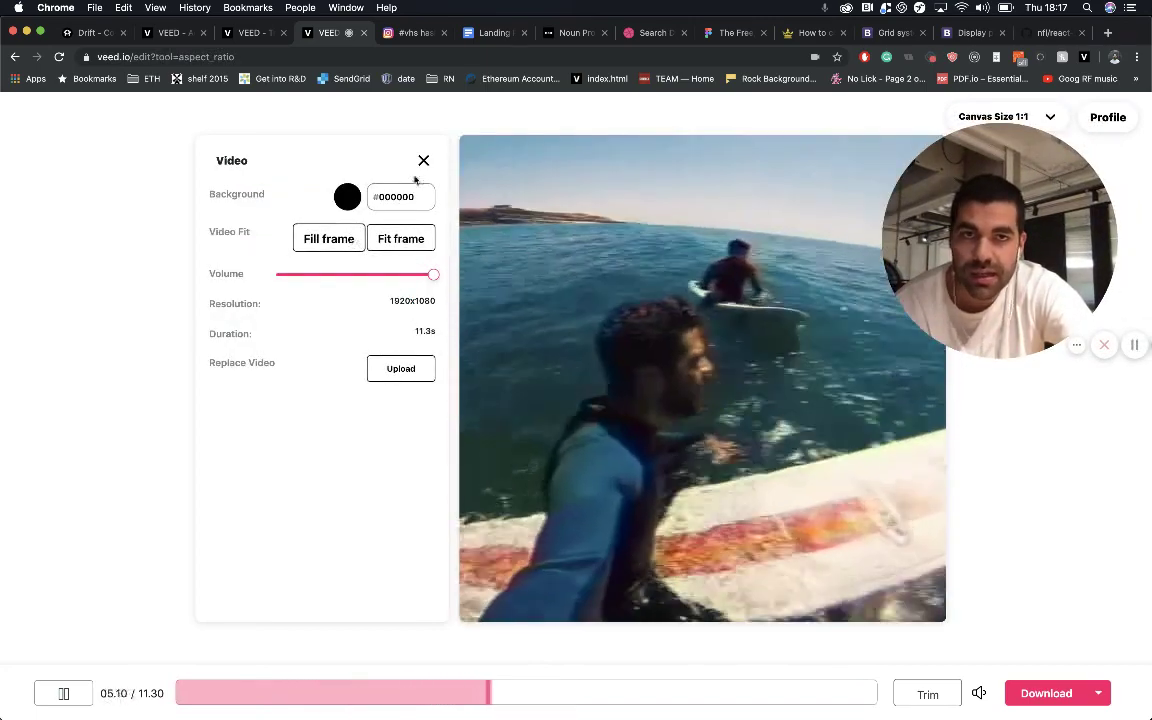
click(424, 161)
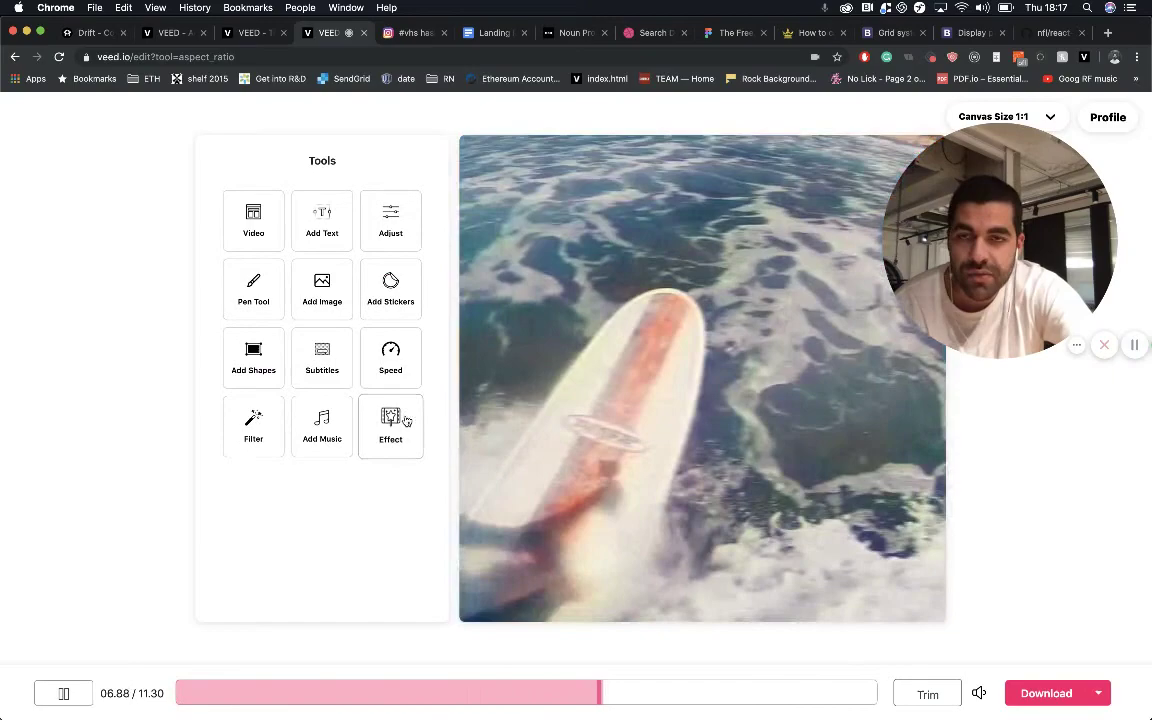
Step: Try the Glitch and Old effects, then settle on the Filmic effect
click(402, 418)
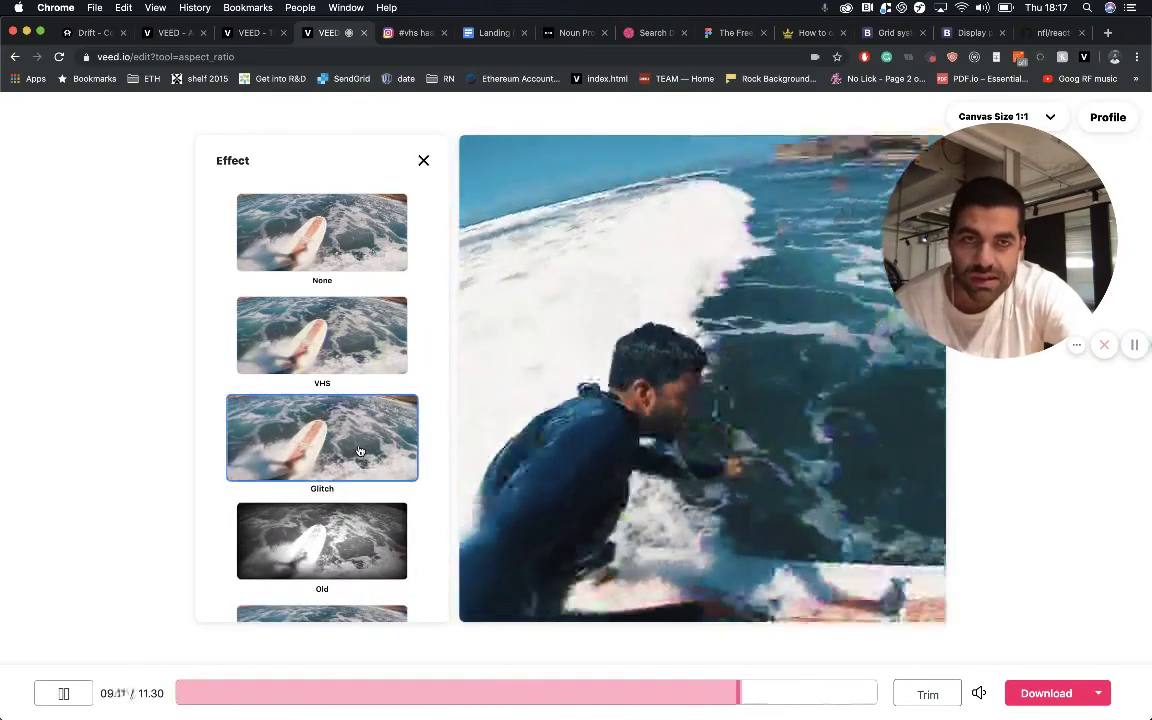
click(360, 451)
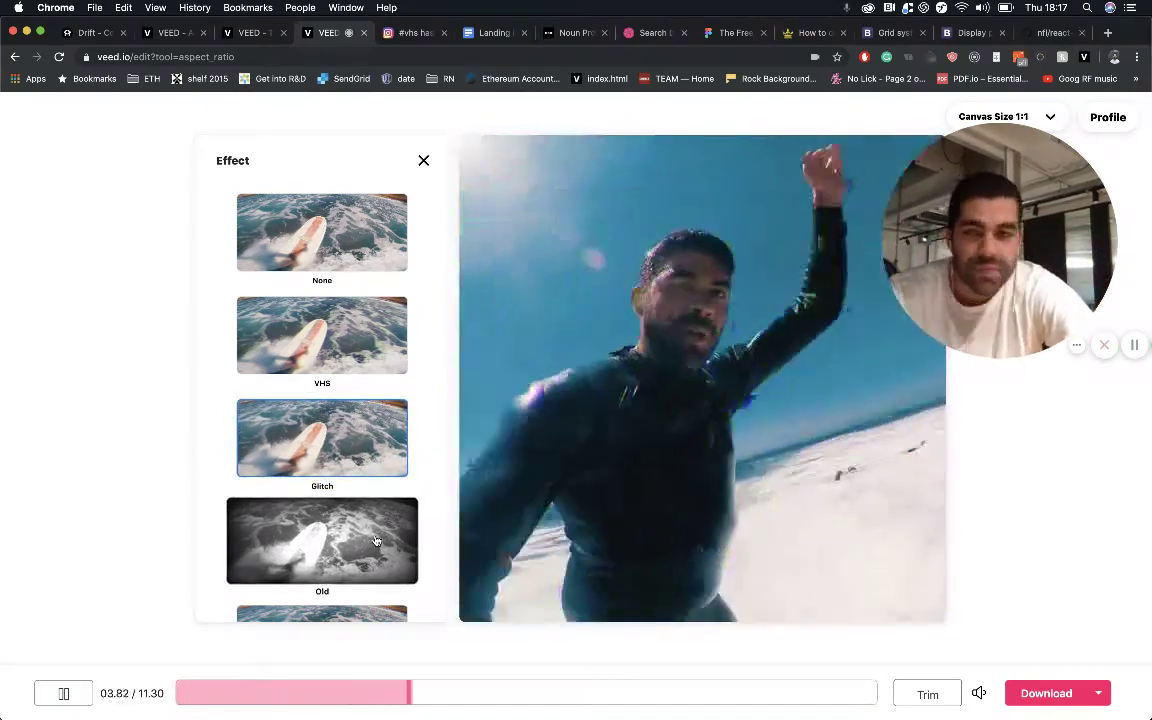
click(347, 561)
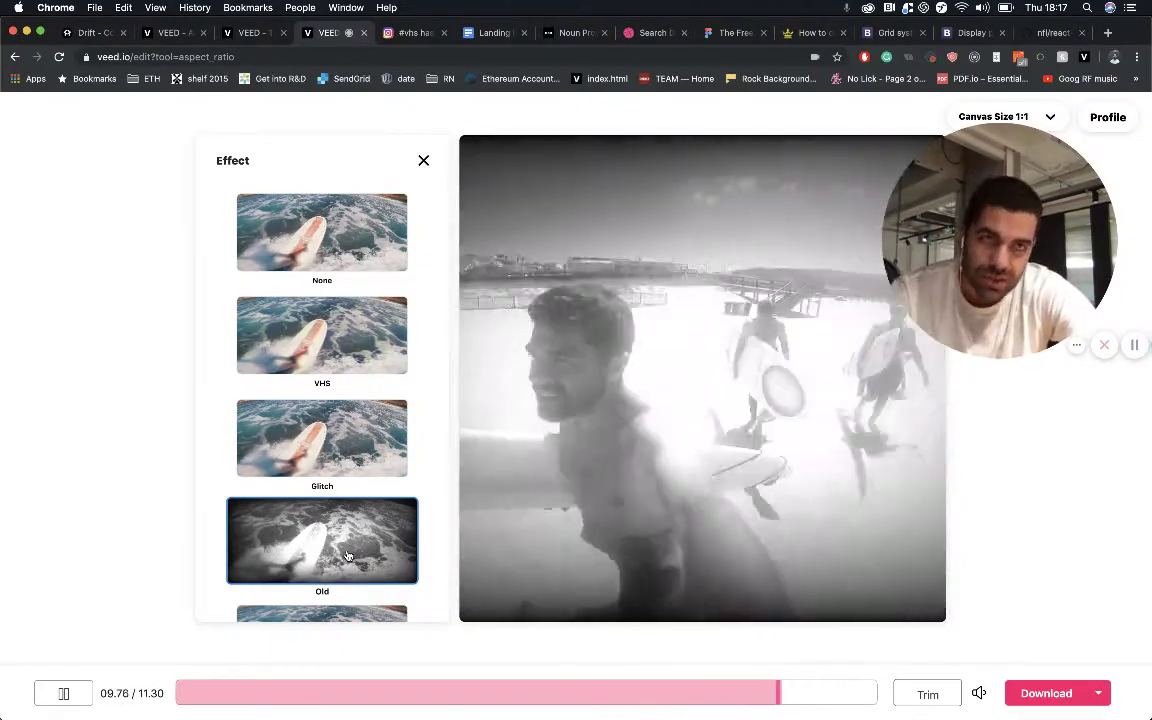
scroll(347, 556, down, 2)
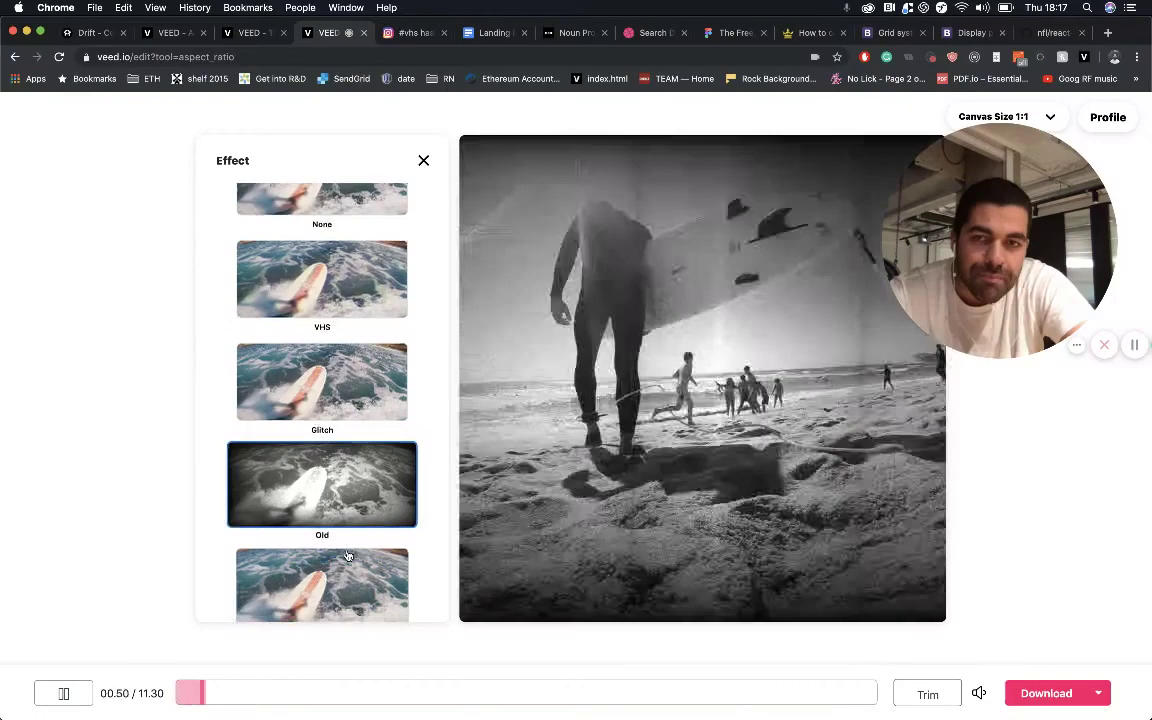
click(347, 556)
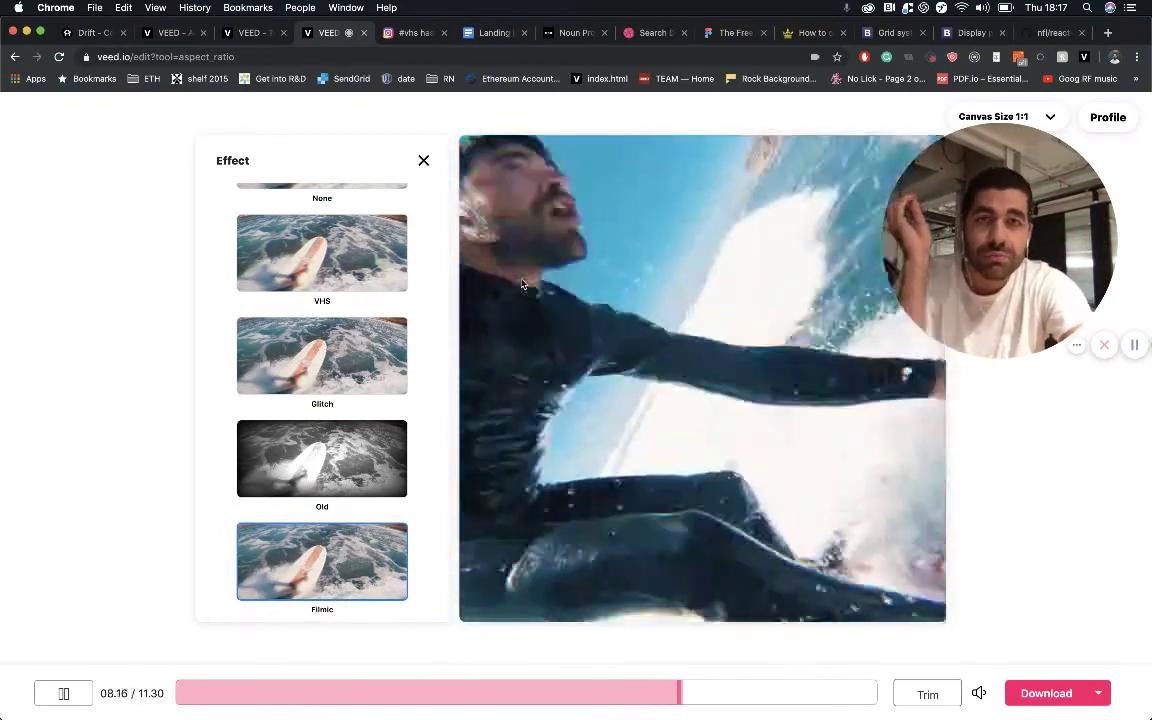
scroll(390, 240, up, 2)
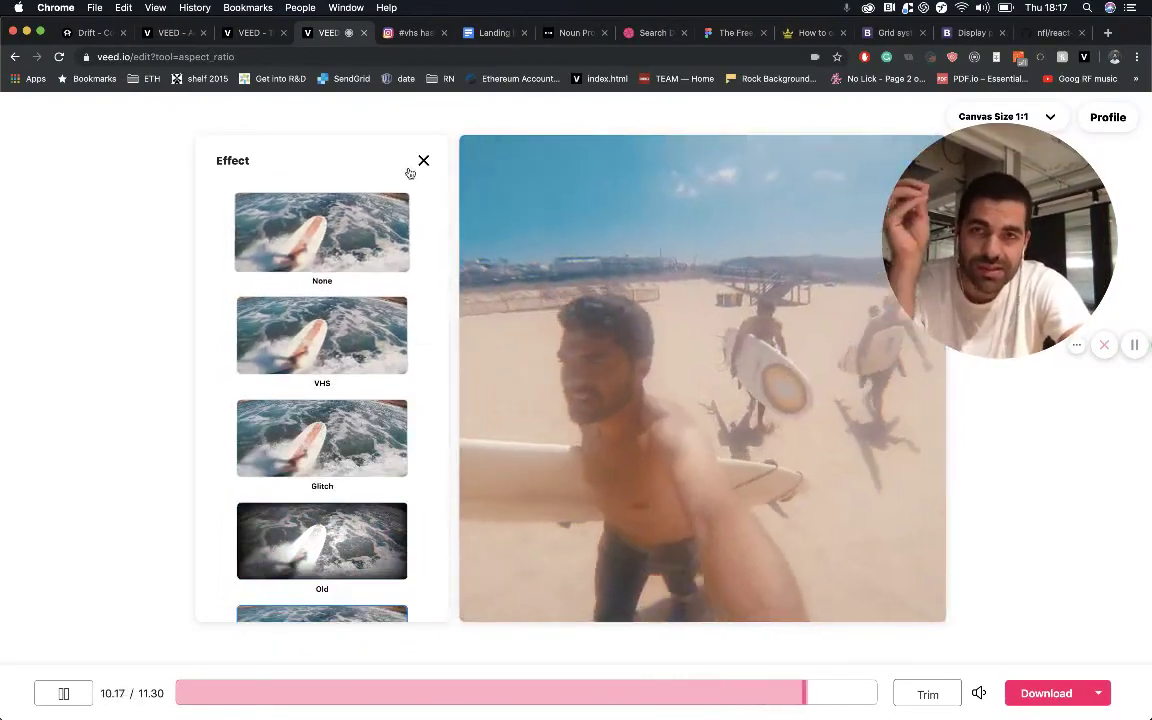
click(422, 162)
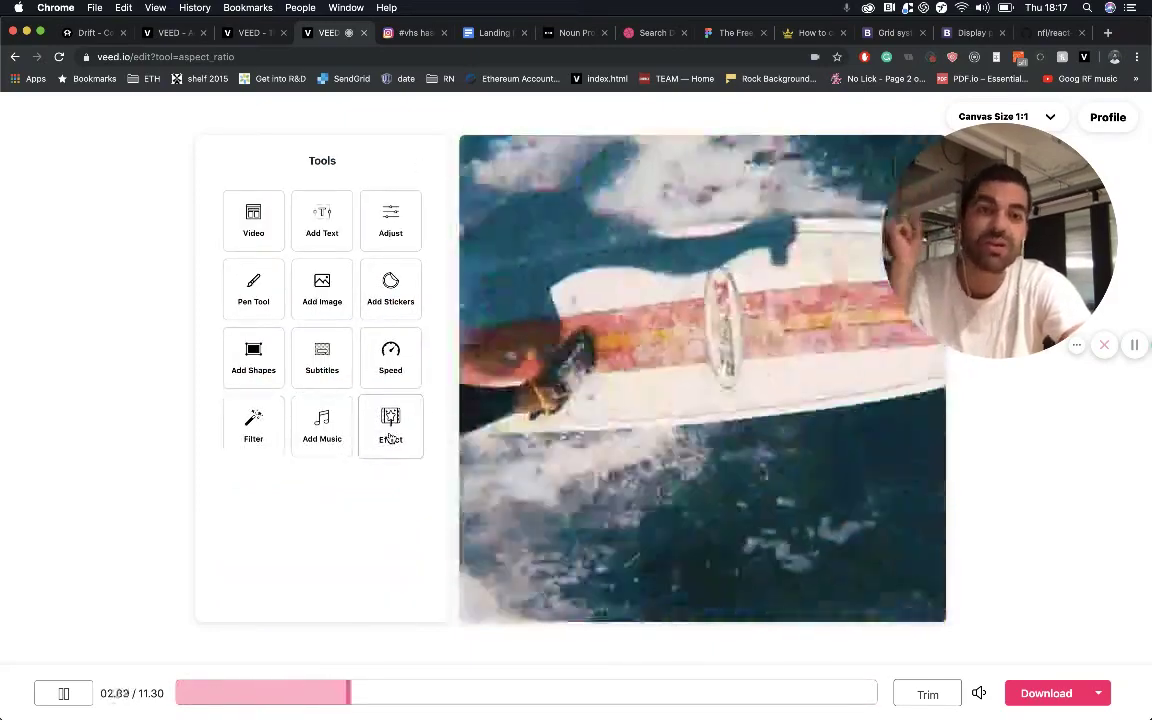
Step: Compare the Anais, Auden, Daisy, Hopper, Kai, Hyla and Minnie filters, then keep Auden
click(256, 445)
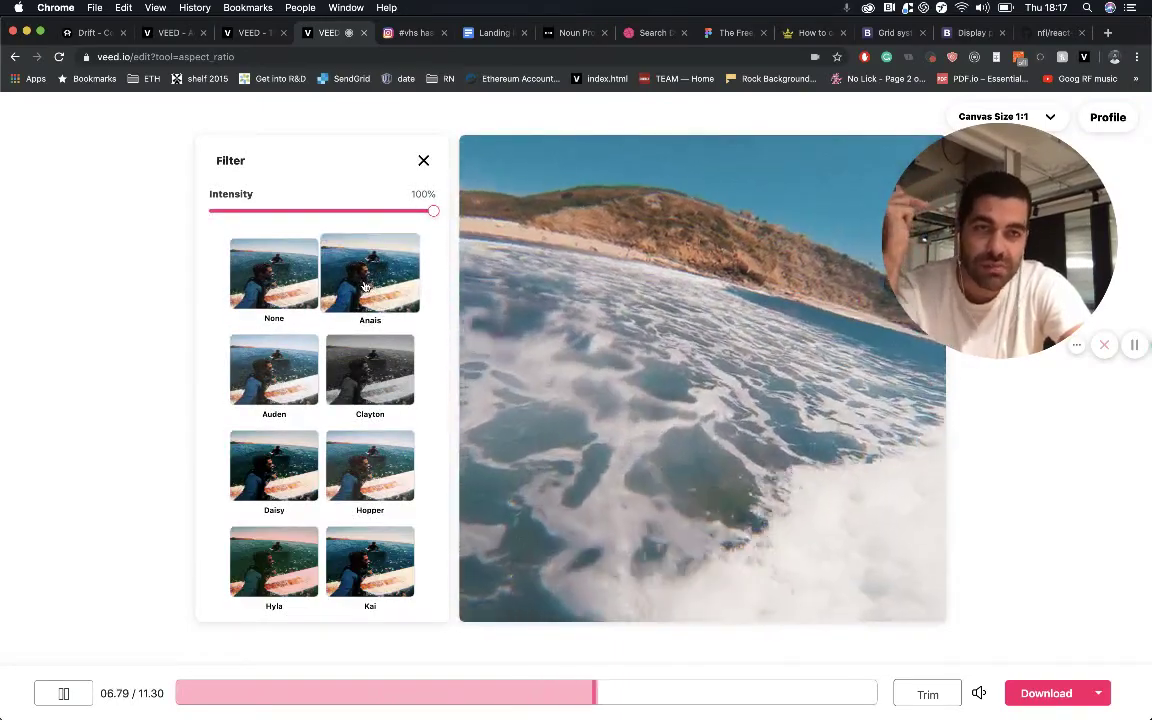
click(366, 287)
click(297, 376)
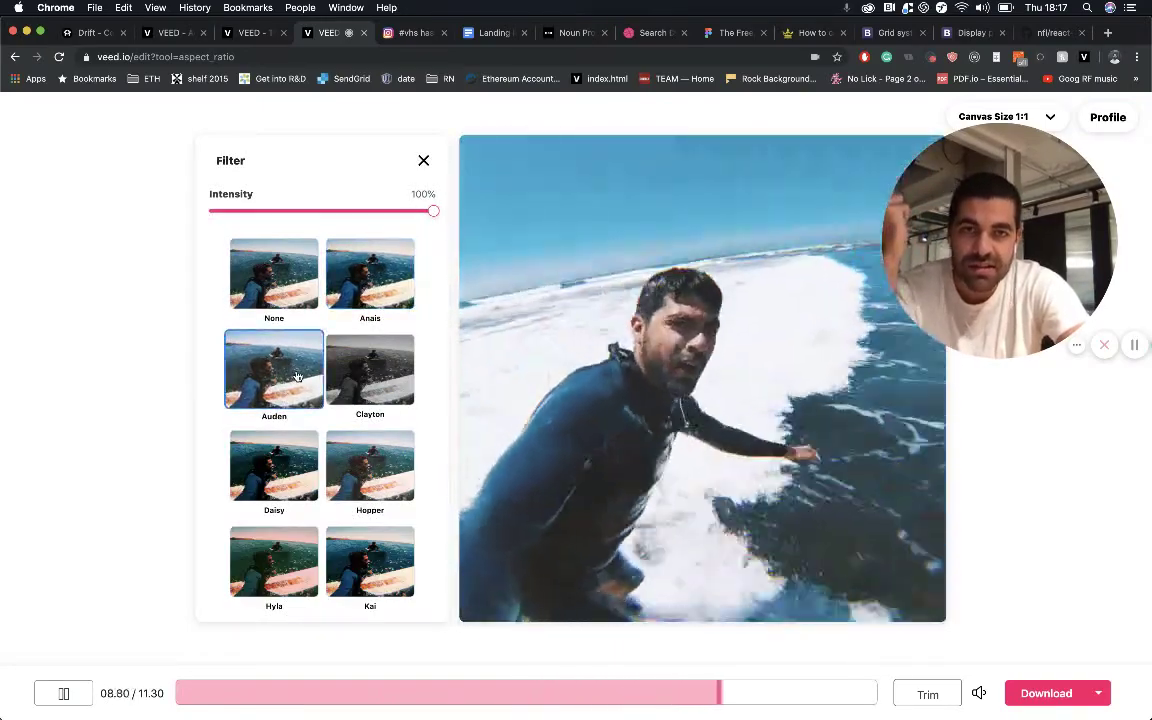
click(295, 449)
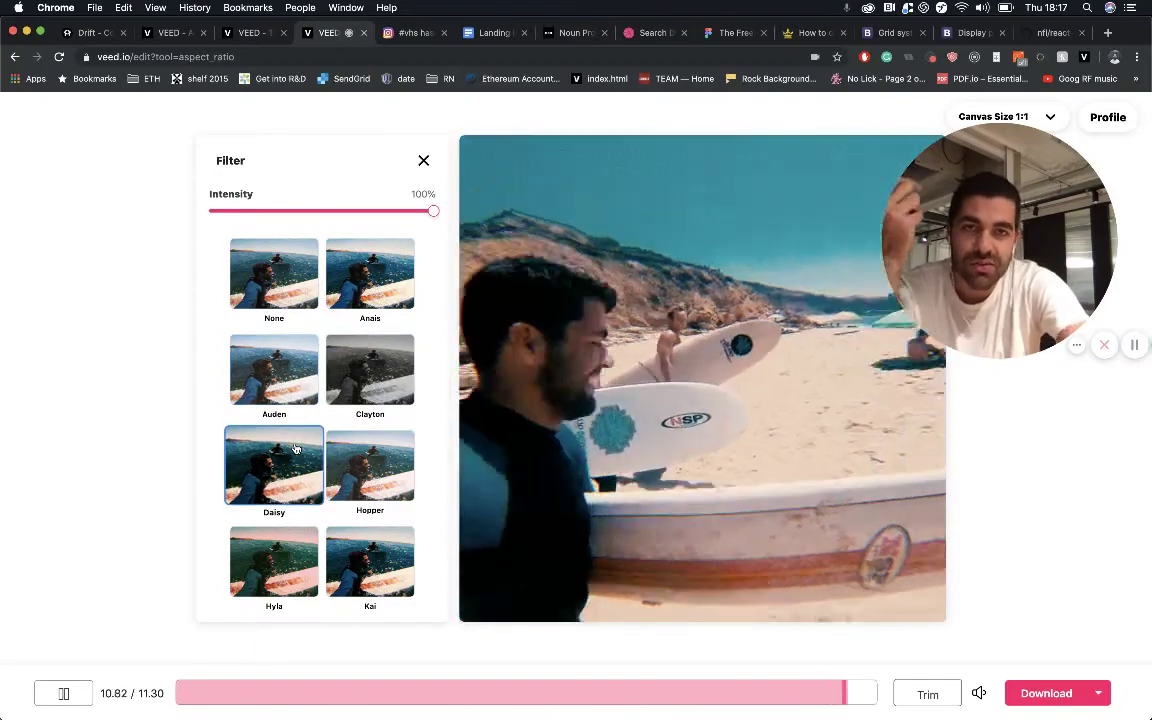
click(367, 477)
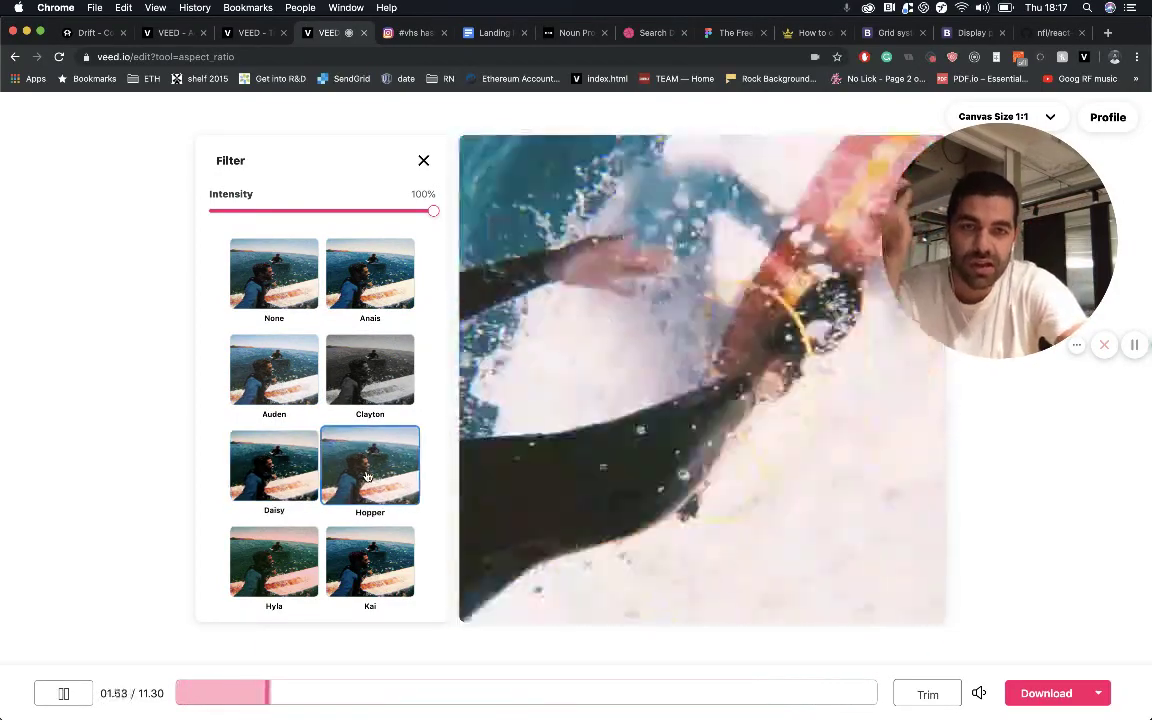
scroll(367, 477, down, 2)
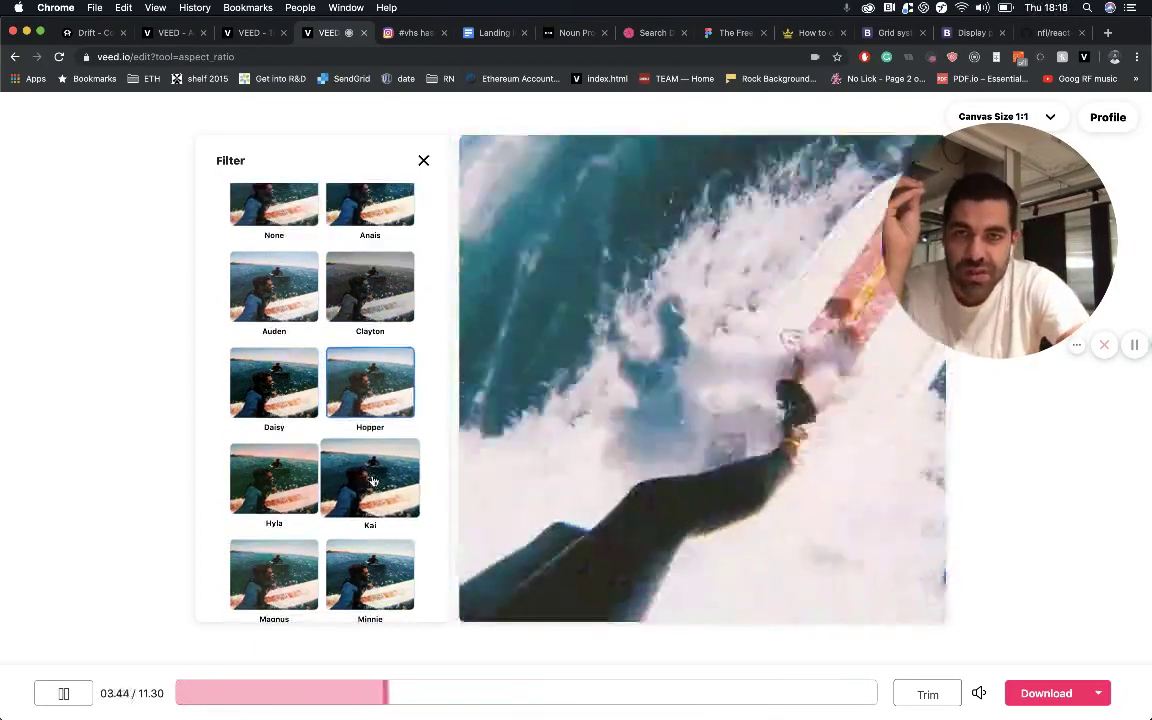
click(371, 481)
click(274, 478)
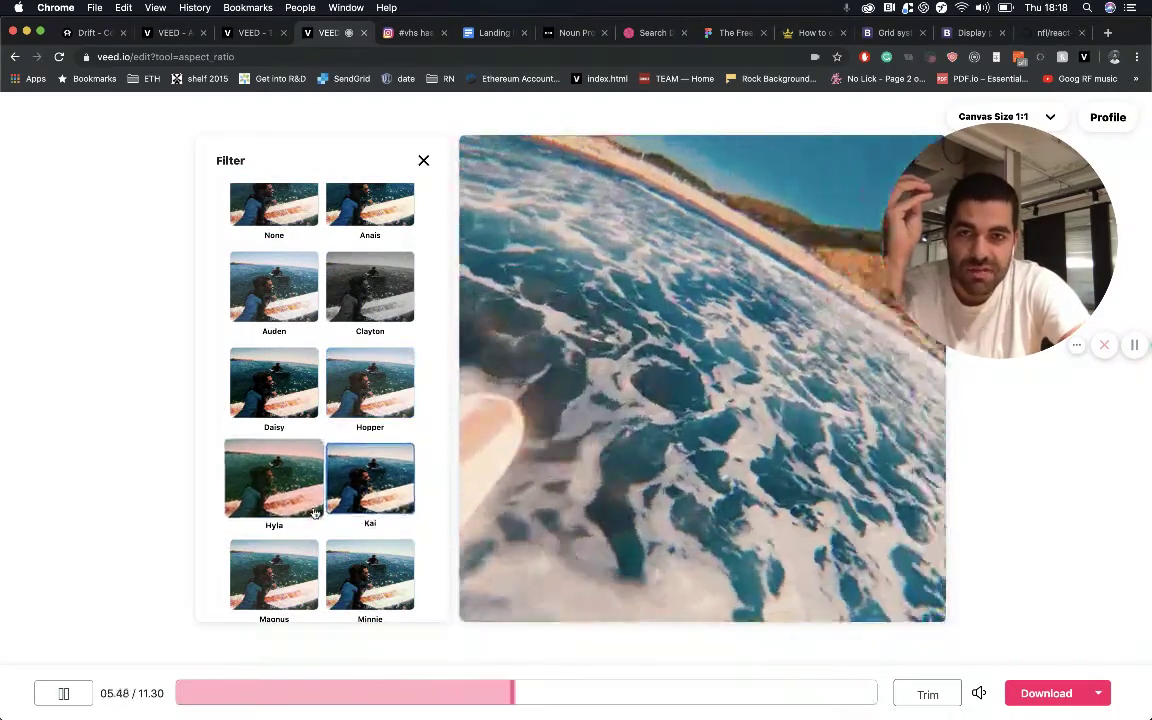
click(332, 572)
click(272, 290)
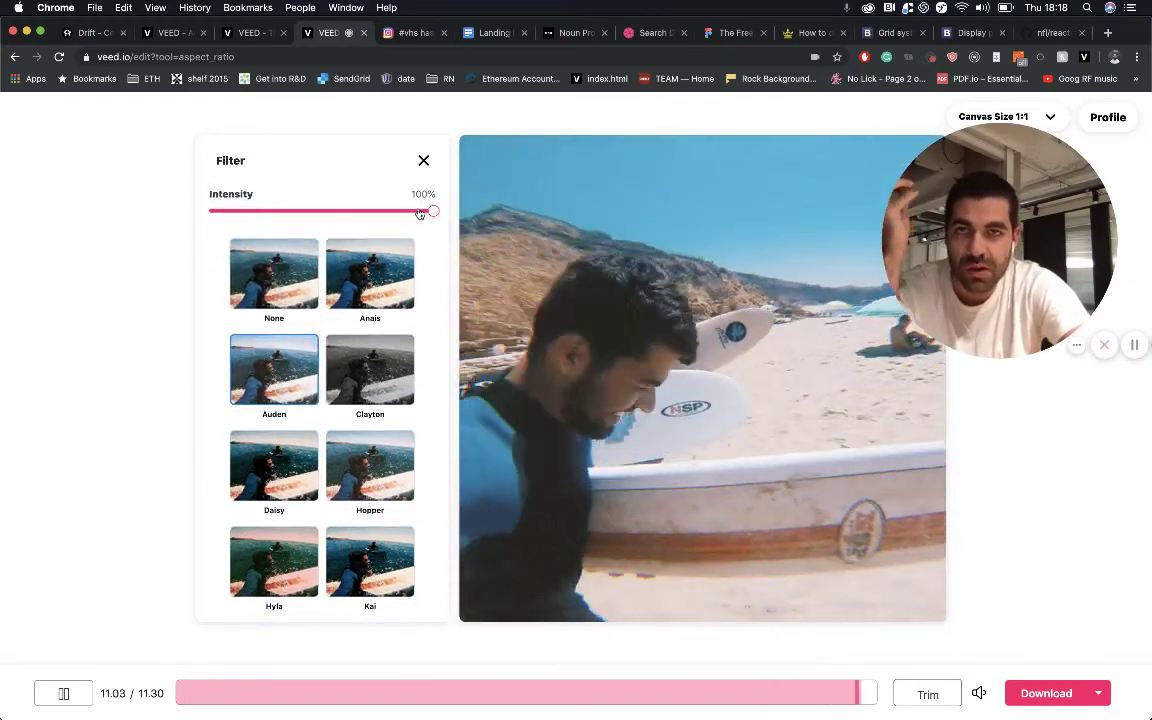
click(423, 158)
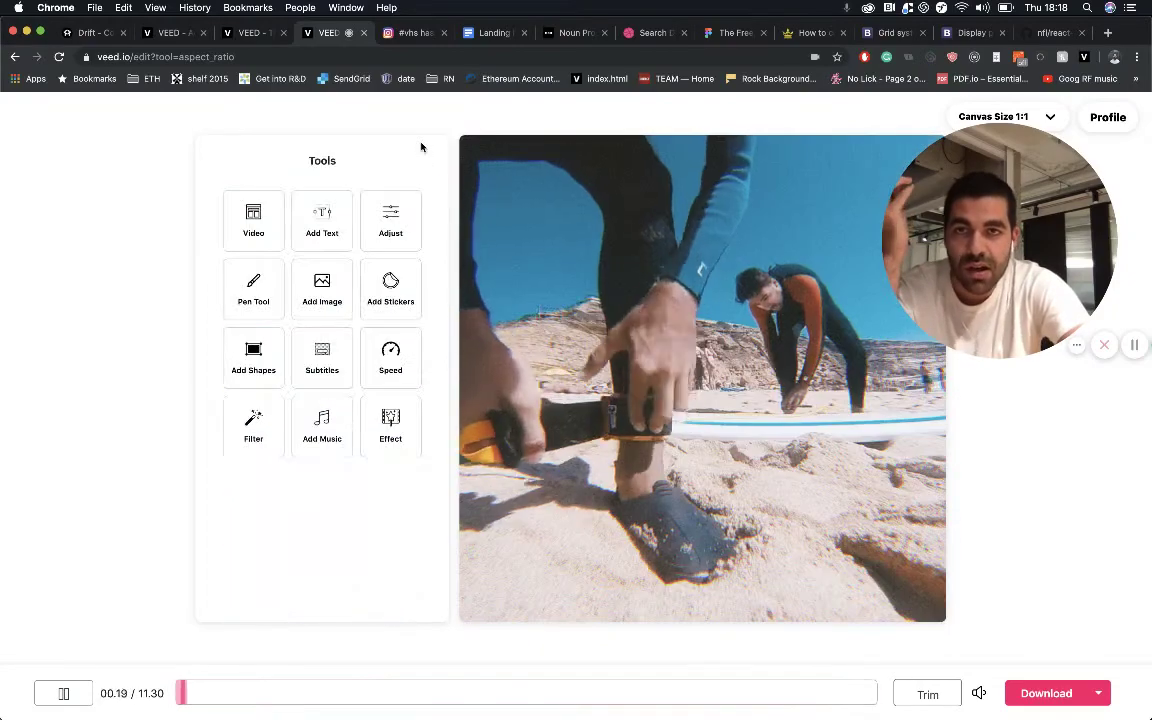
Step: Raise the video's exposure to 0.14 and brightness to 1.12
click(381, 245)
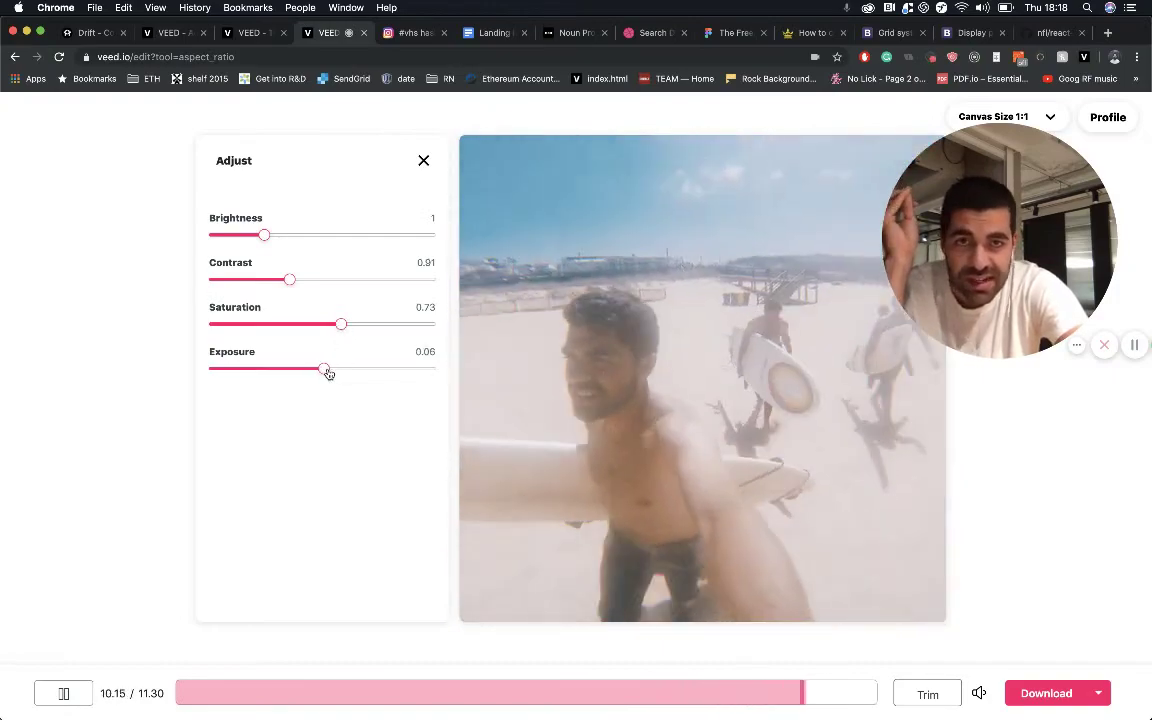
drag(338, 369, 342, 369)
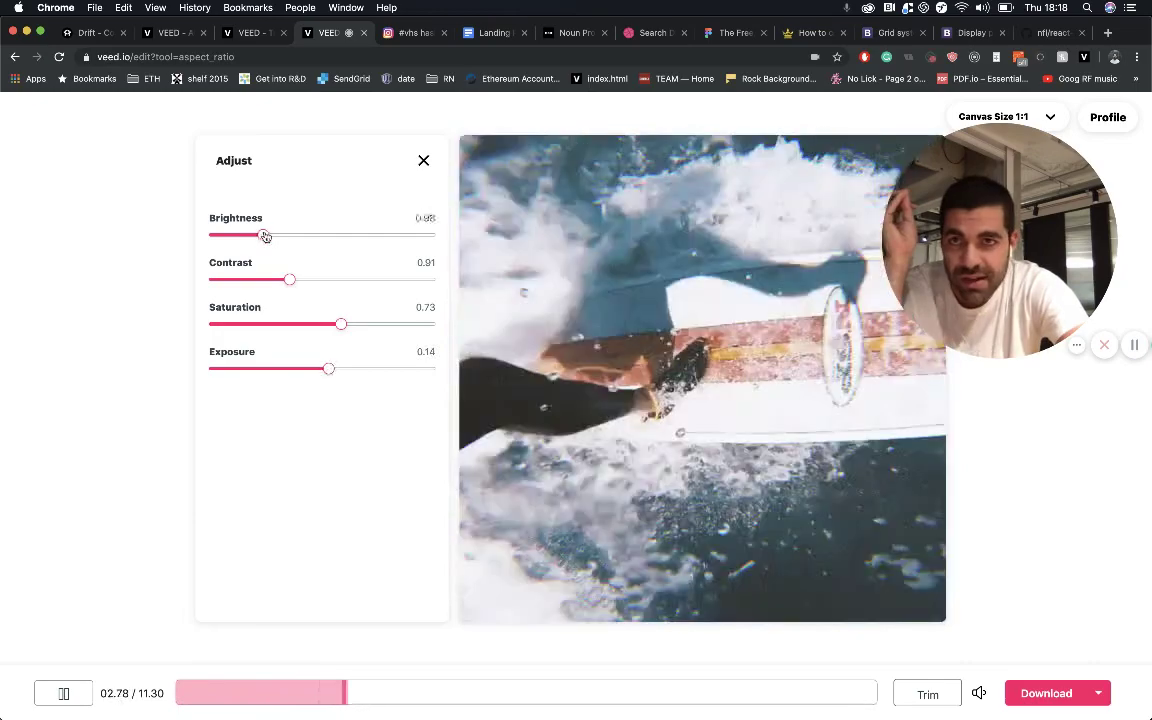
drag(264, 236, 270, 236)
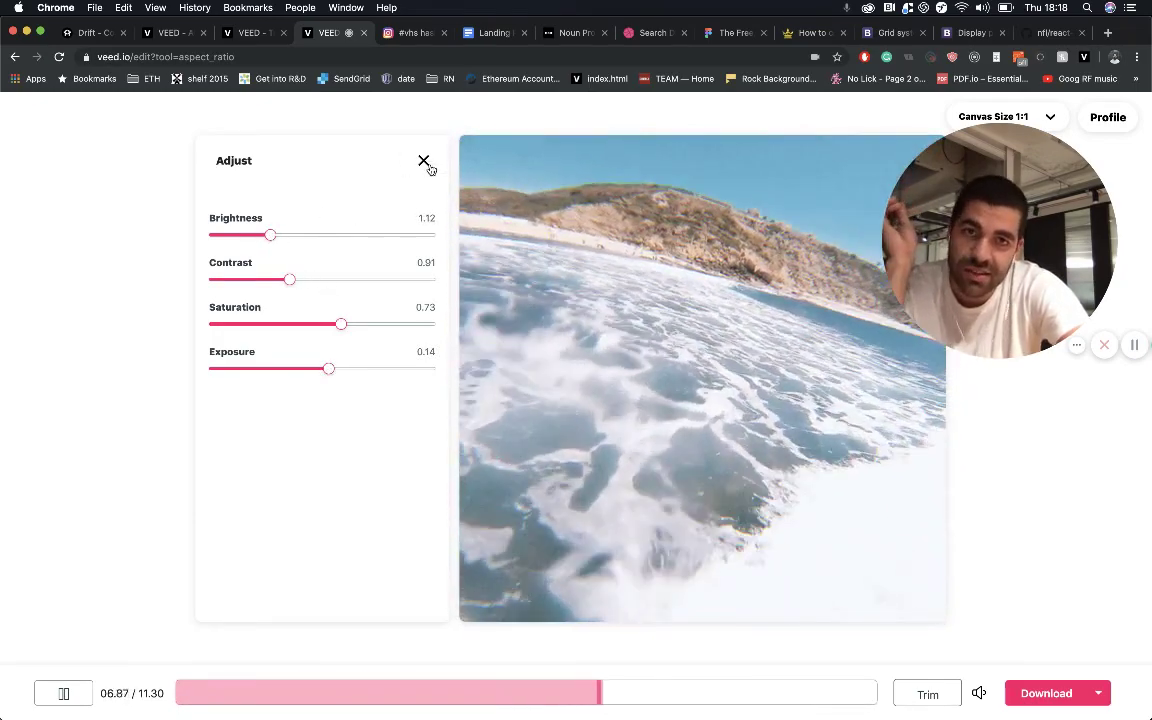
click(424, 161)
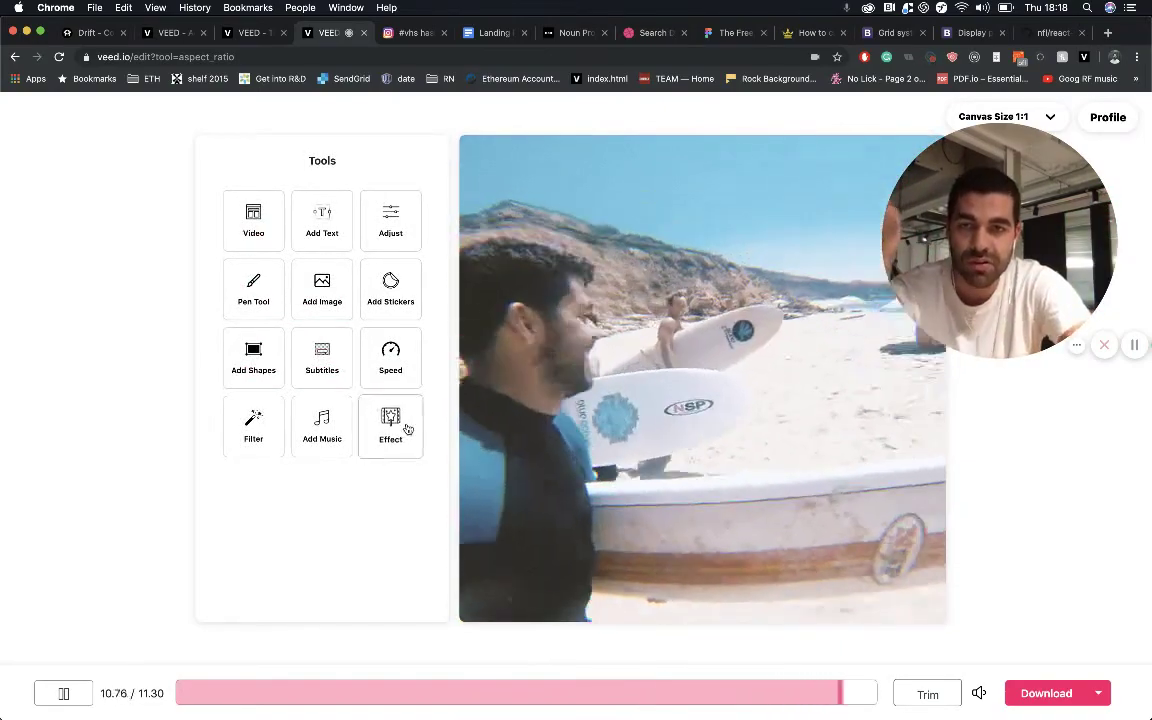
Step: Compare the Glitch and Old effects, then switch the video's effect to VHS
click(400, 427)
click(350, 340)
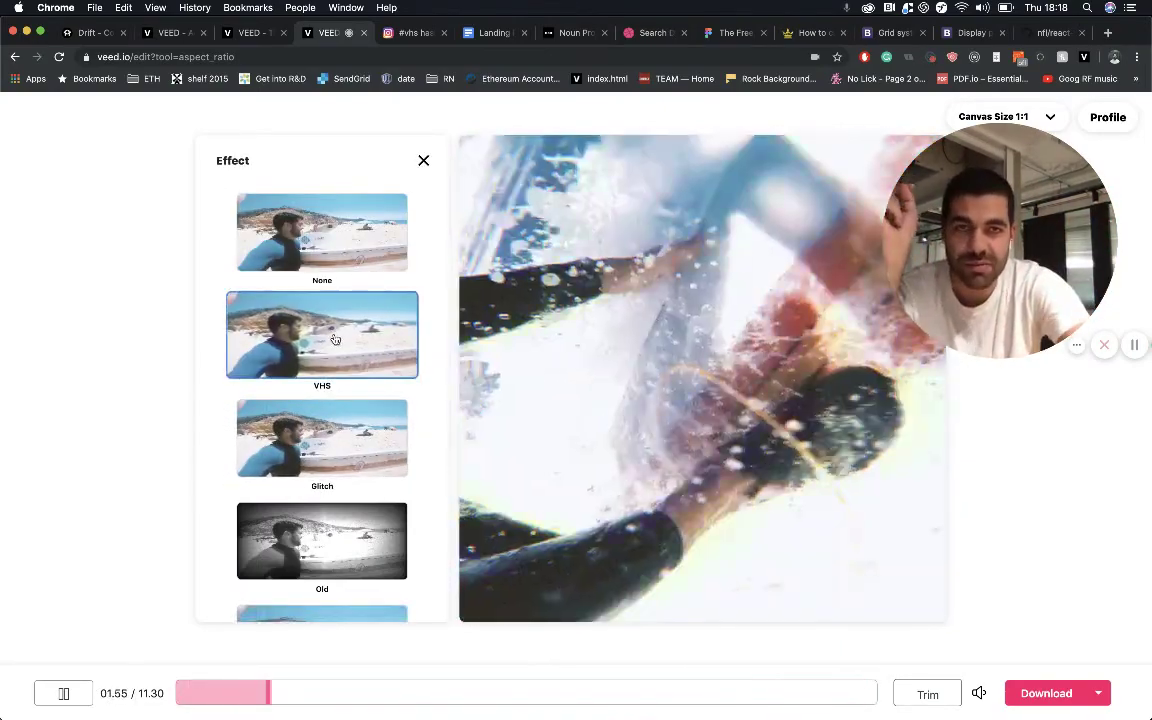
click(355, 450)
click(357, 519)
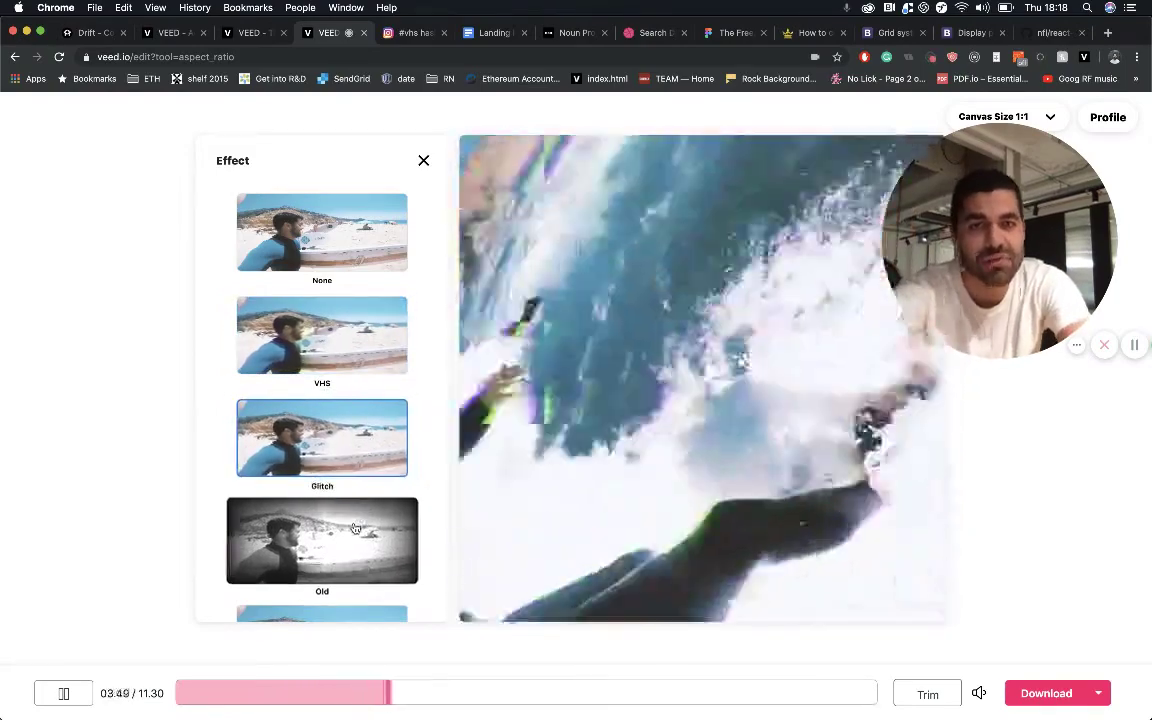
click(339, 470)
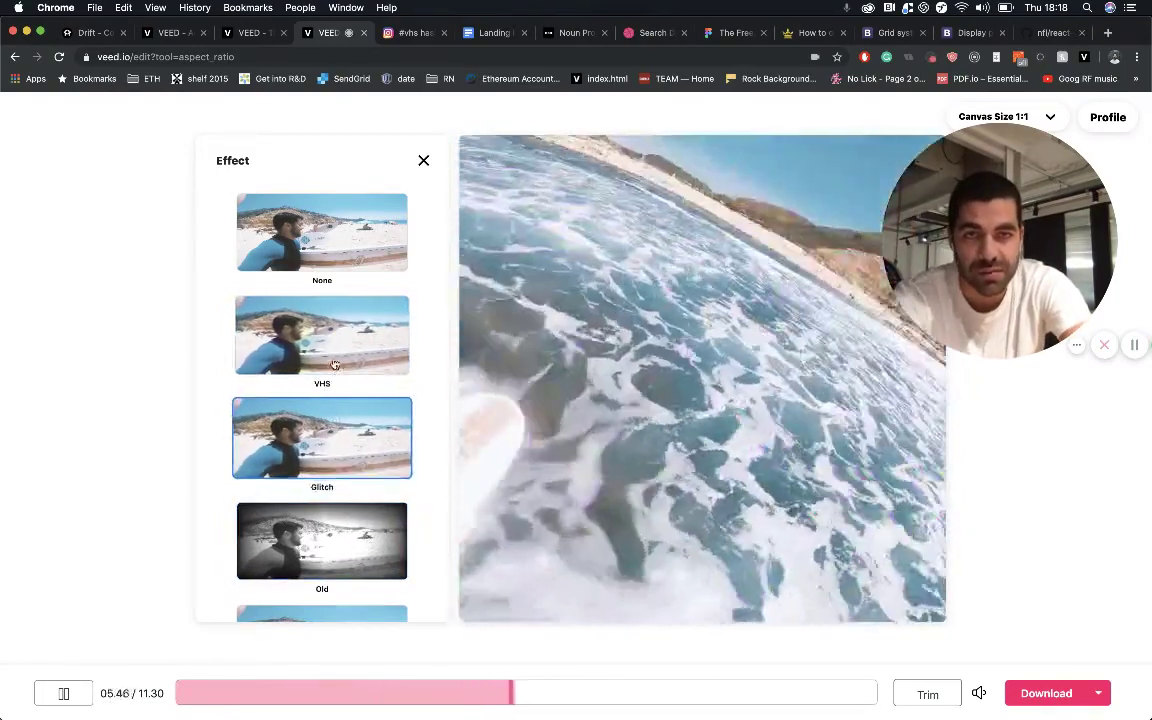
click(384, 325)
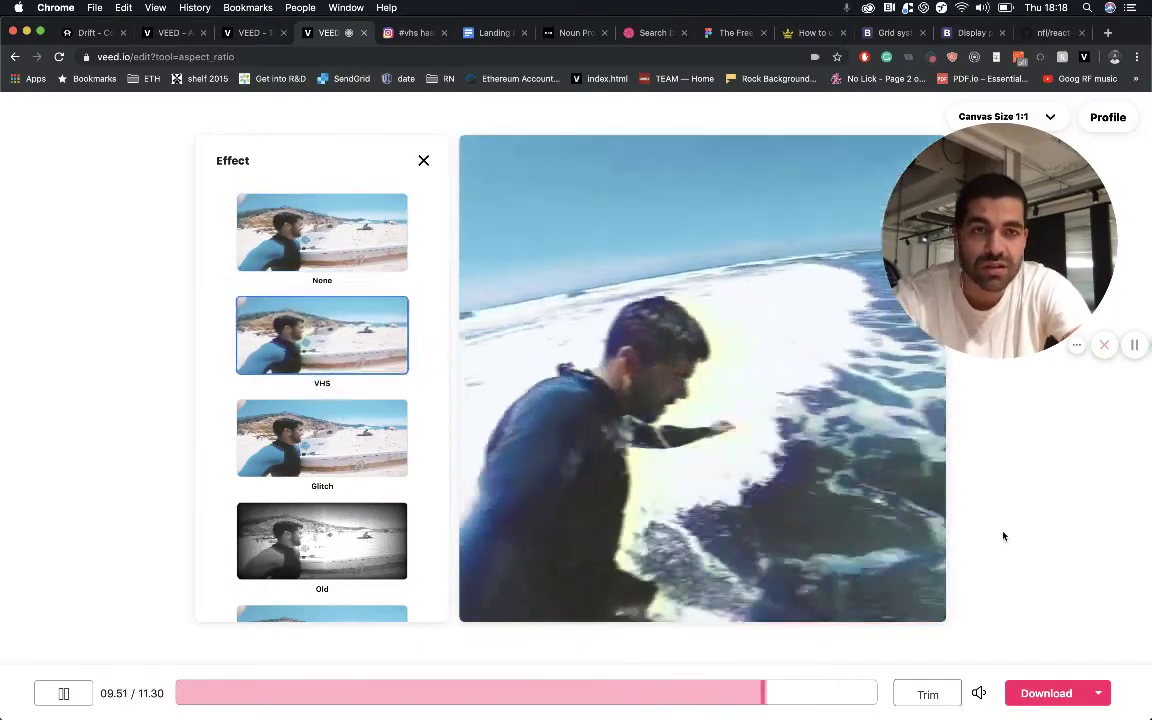
Step: Render the edited surf video in HD for download
click(1040, 694)
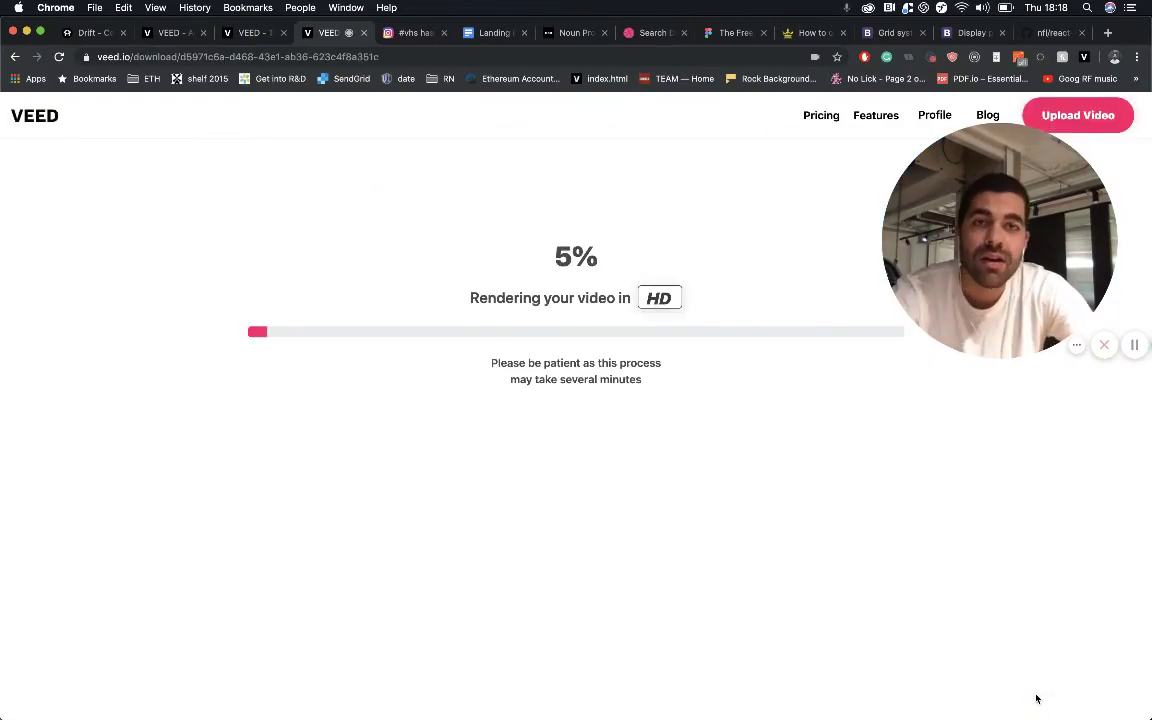